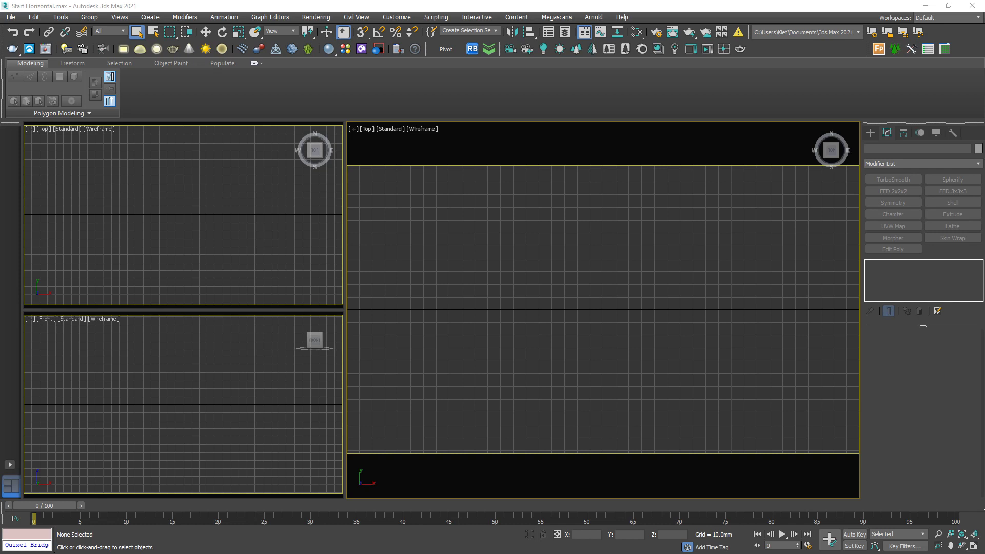
Step: Merge the scanned tree model into the scene, select it and view it shaded
drag(0, 179, 249, 214)
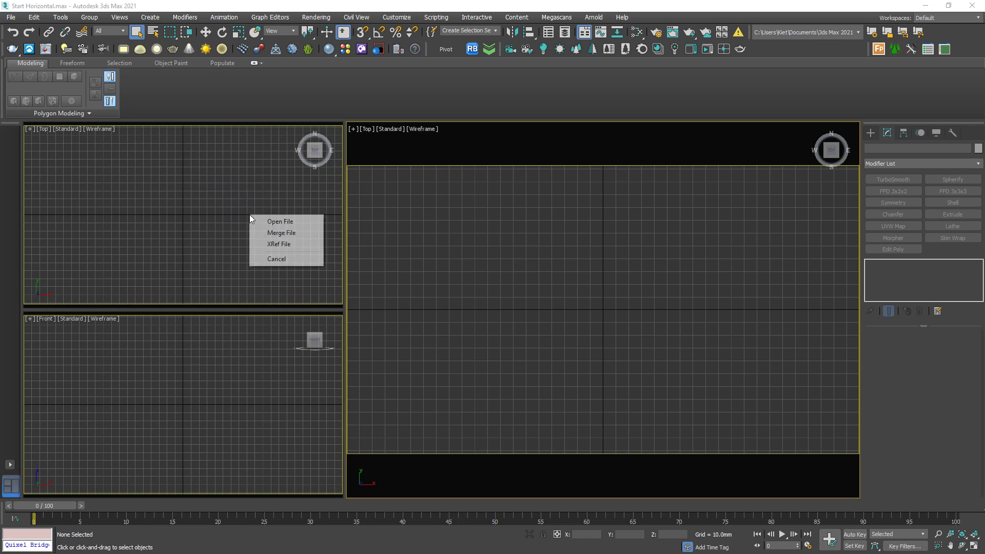
click(292, 232)
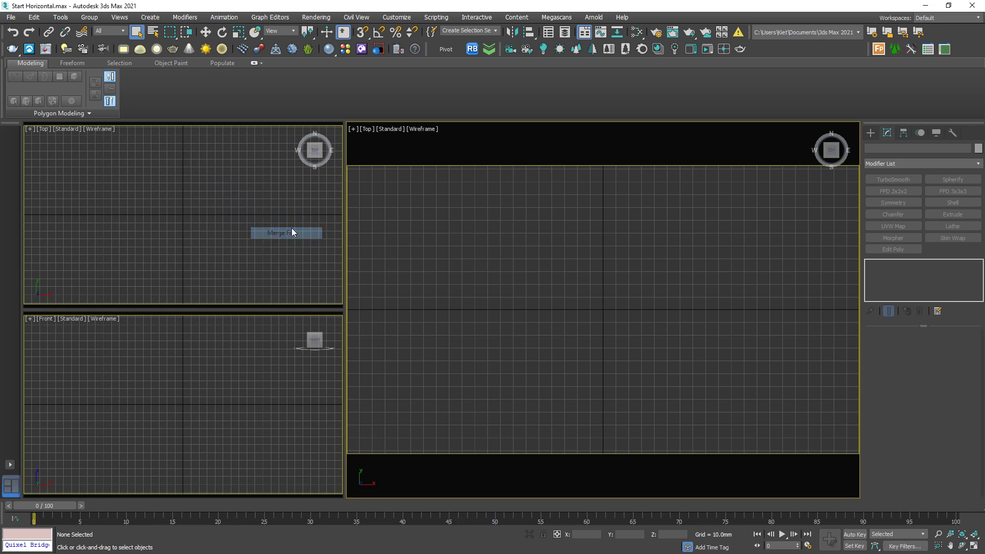
click(184, 213)
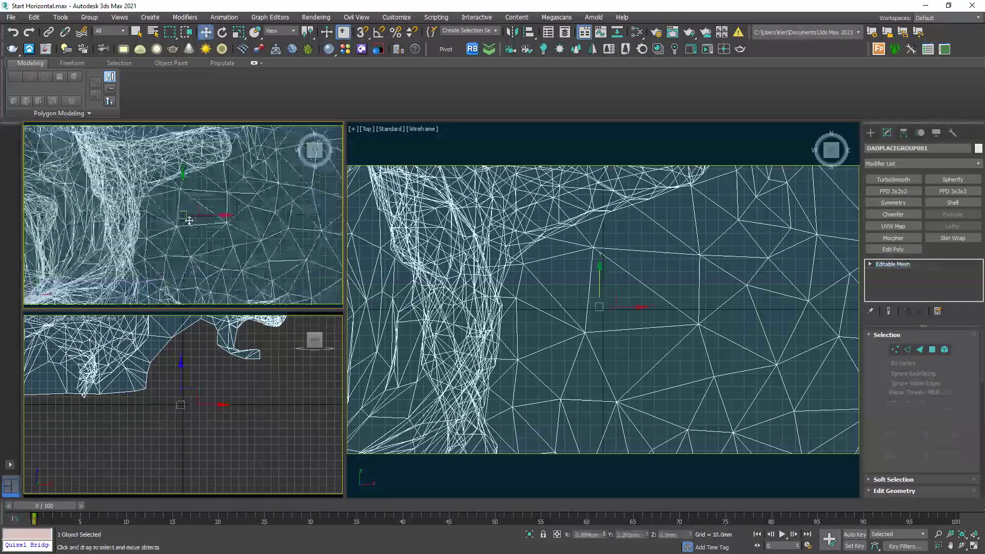
click(190, 221)
alt+middle_drag(190, 221, 228, 184)
key(F3)
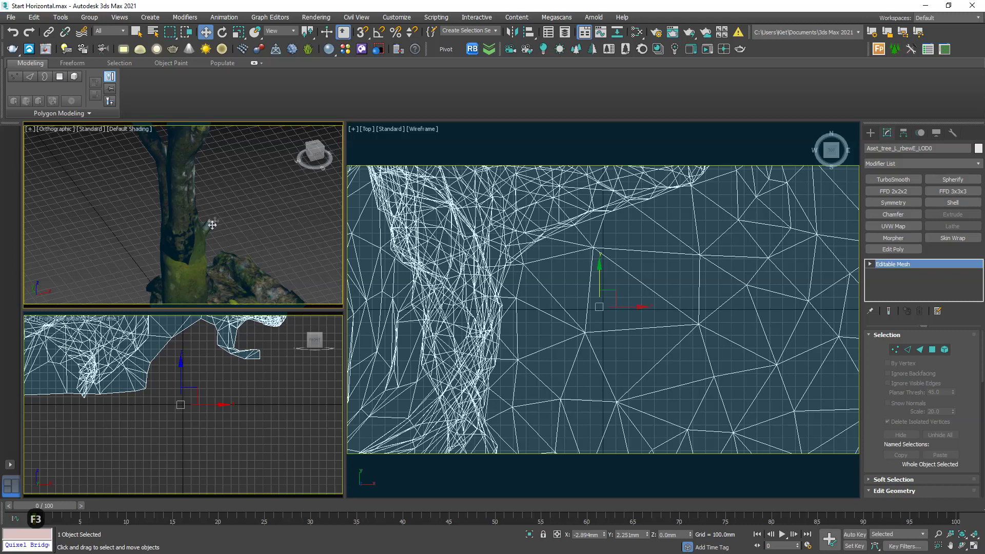
alt+middle_drag(213, 225, 230, 260)
Step: Display the tree's Corona material with its 8K Albedo map in the viewports, then minimize the editor
key(m)
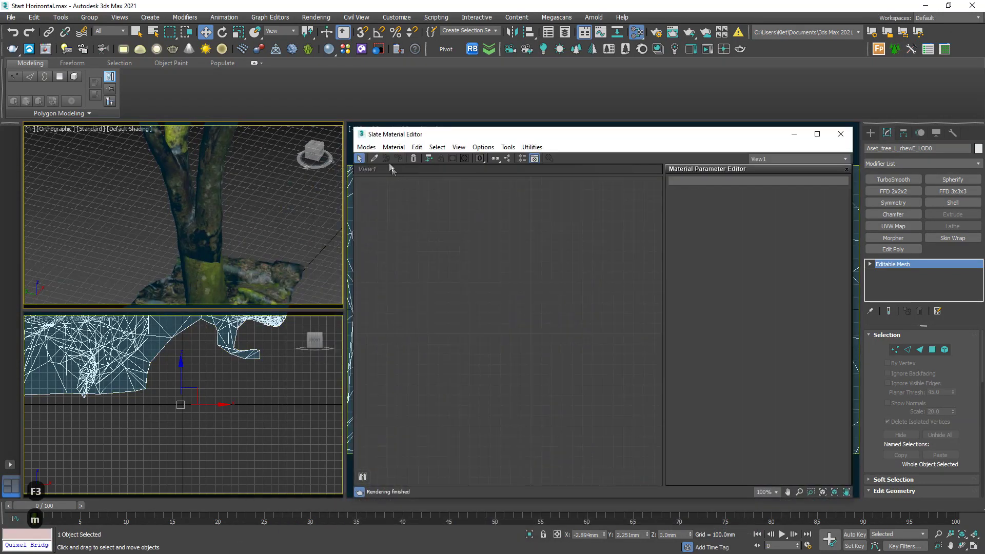
middle_drag(492, 249, 659, 356)
double_click(536, 237)
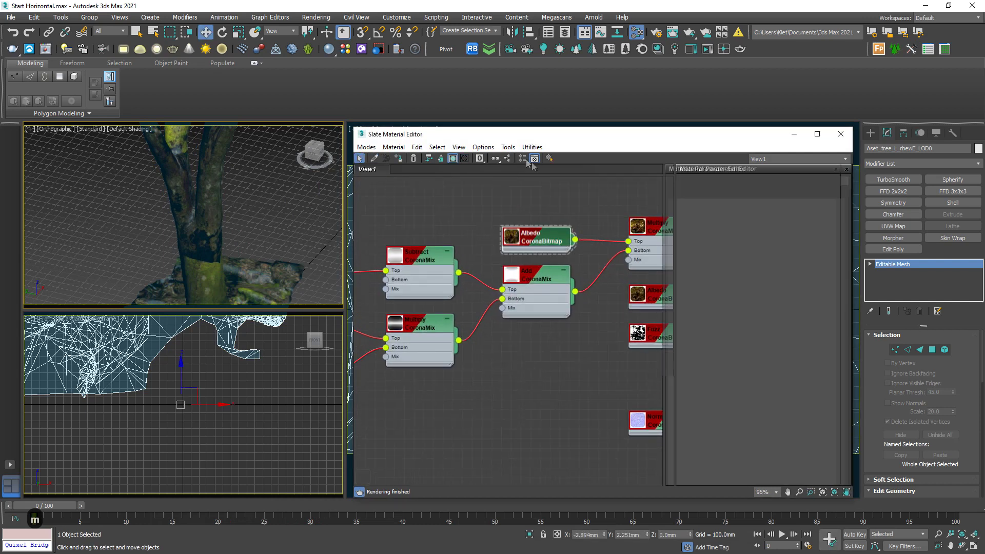
click(453, 159)
scroll(258, 254, down, 5)
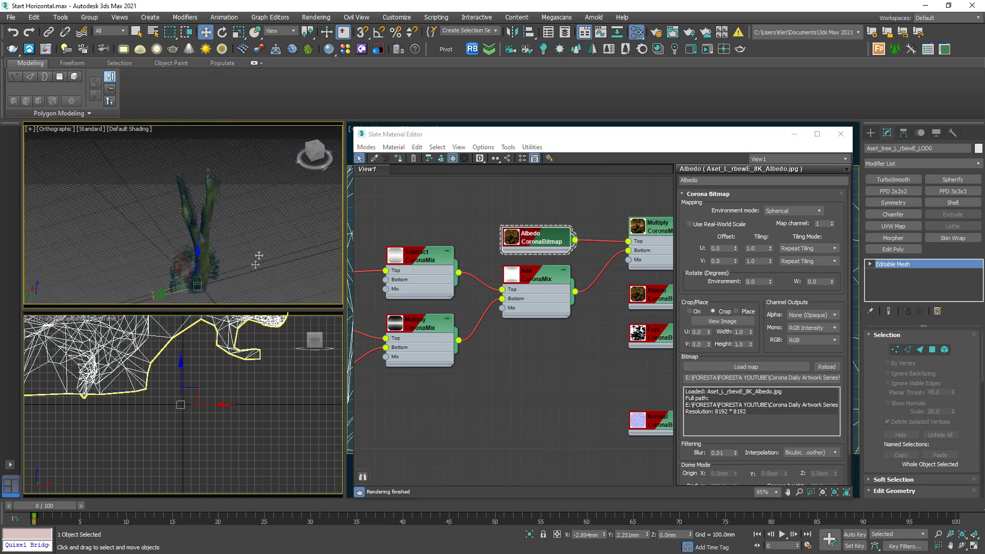
alt+middle_drag(259, 255, 228, 244)
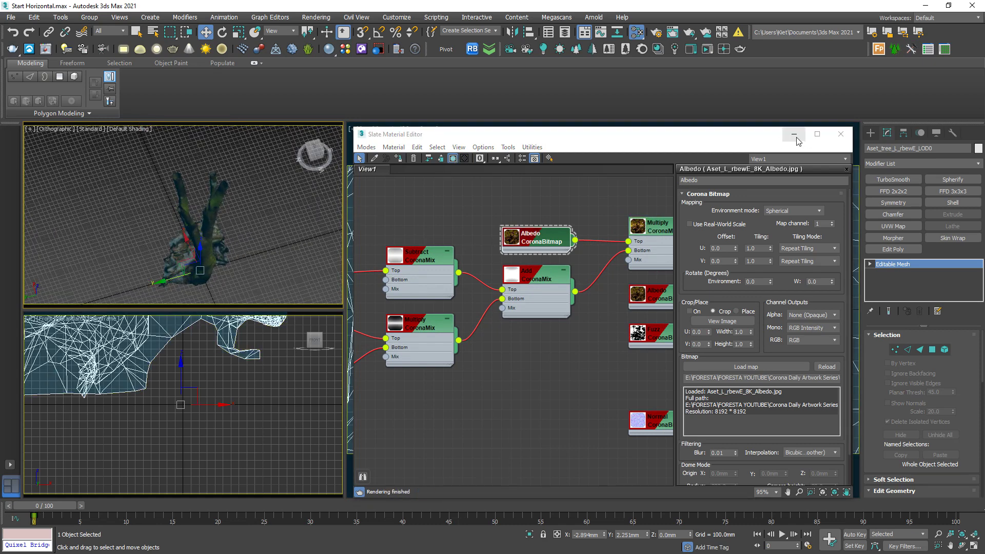
click(794, 134)
Step: Switch the large viewport to Perspective and orbit around the tree trunk
scroll(581, 304, down, 8)
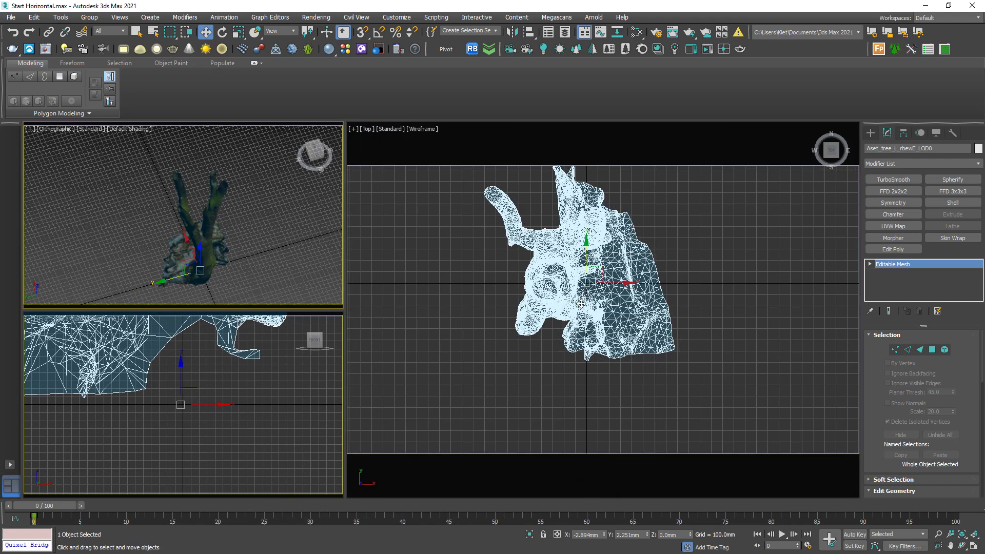
scroll(581, 304, up, 3)
key(p)
scroll(577, 303, up, 6)
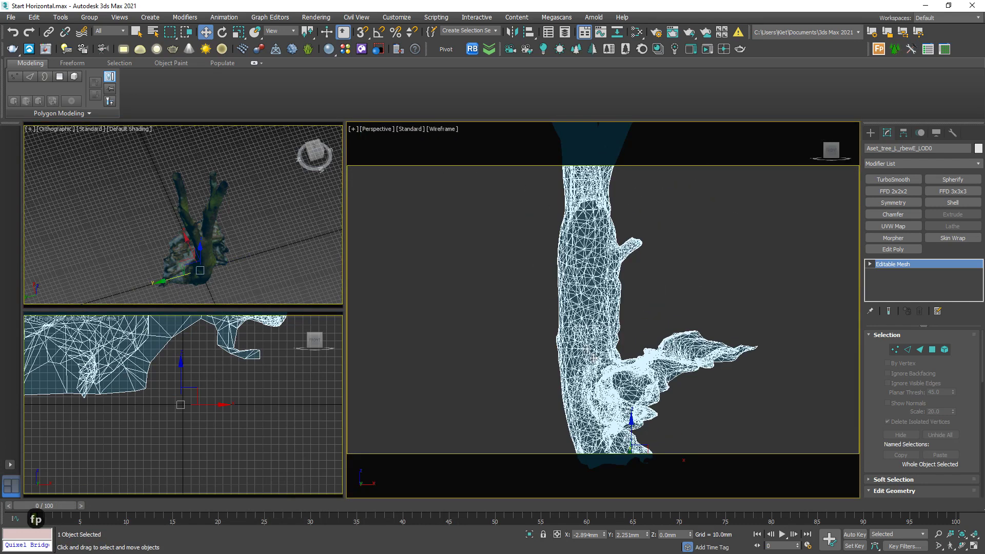
alt+middle_drag(570, 290, 630, 294)
Step: Refine the perspective framing on the trunk fork within the safe-frame render area
key(ctrl+2)
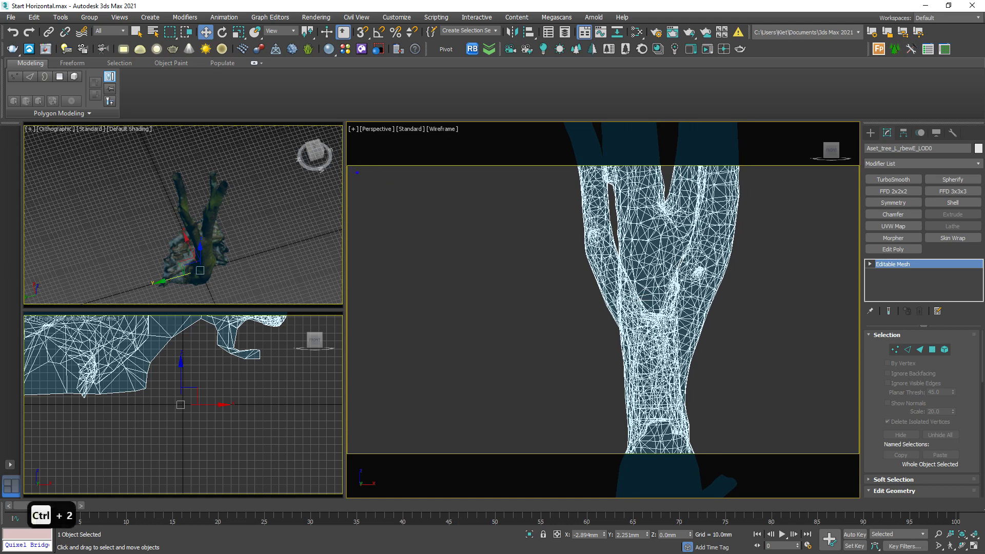
key(ctrl+2)
mouse_move(349, 167)
mouse_down()
mouse_move(856, 166)
mouse_move(863, 407)
mouse_move(854, 456)
mouse_move(558, 469)
mouse_move(417, 468)
mouse_move(337, 452)
mouse_move(338, 291)
mouse_move(349, 163)
mouse_up()
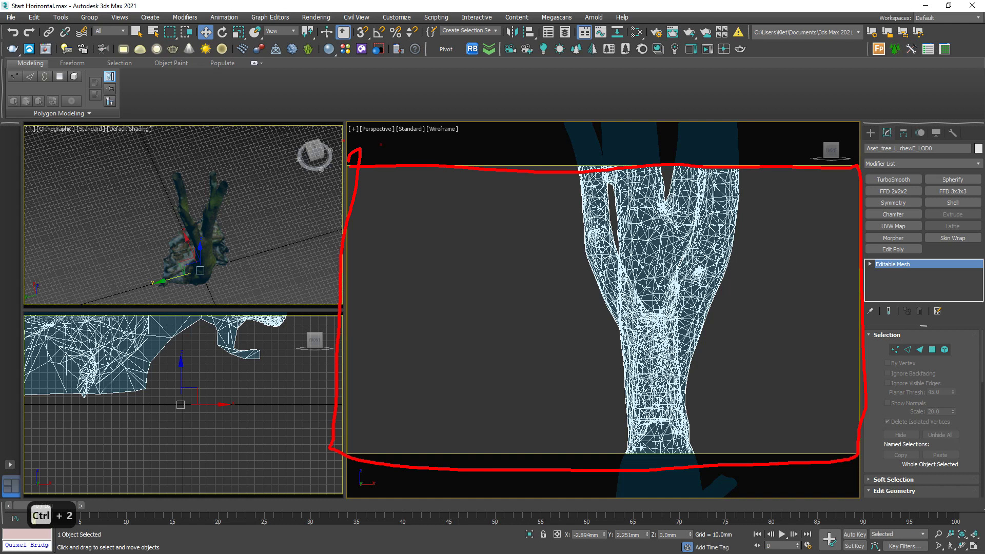
mouse_move(320, 133)
mouse_down()
mouse_move(886, 119)
mouse_move(870, 115)
mouse_up()
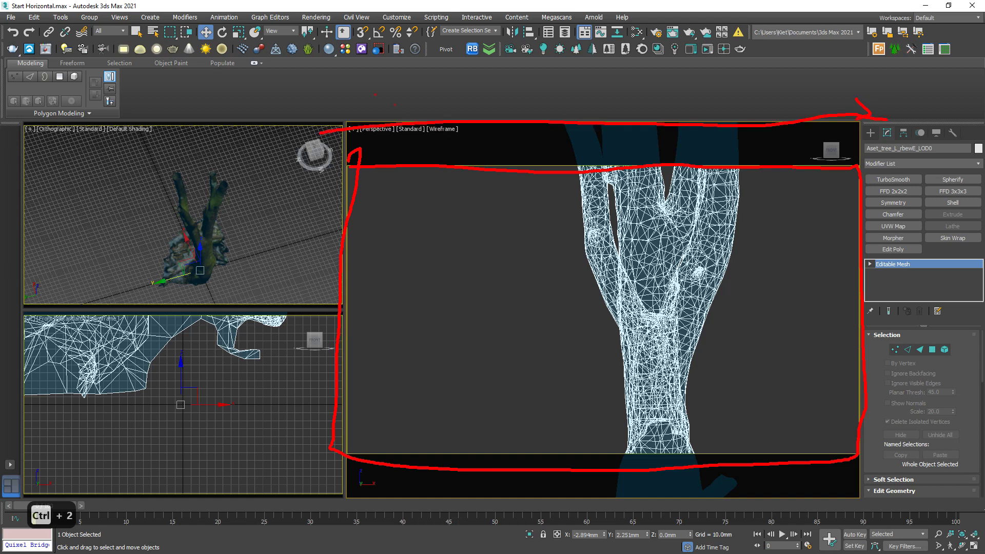
mouse_move(367, 102)
mouse_down()
mouse_move(334, 130)
mouse_move(363, 135)
mouse_up()
drag(684, 163, 671, 490)
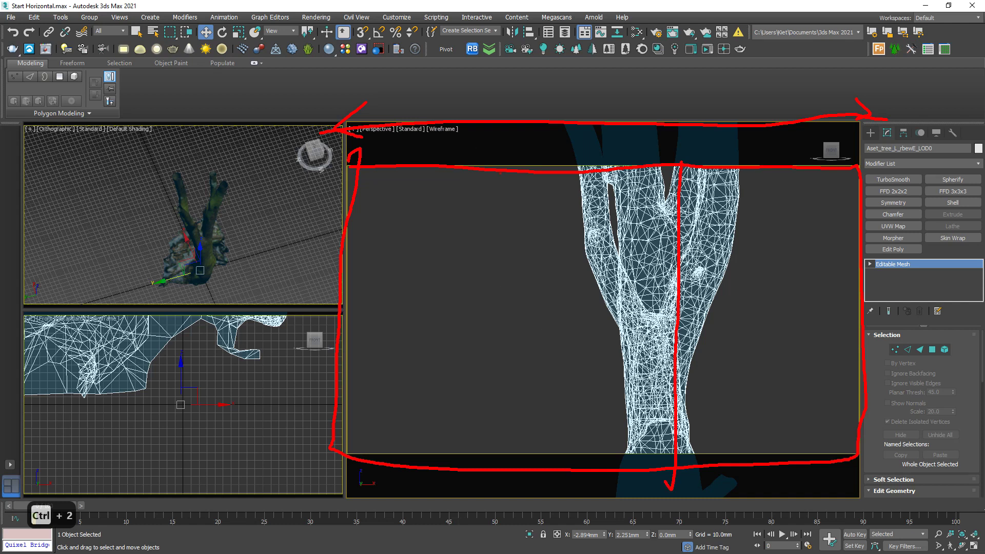
drag(500, 167, 503, 482)
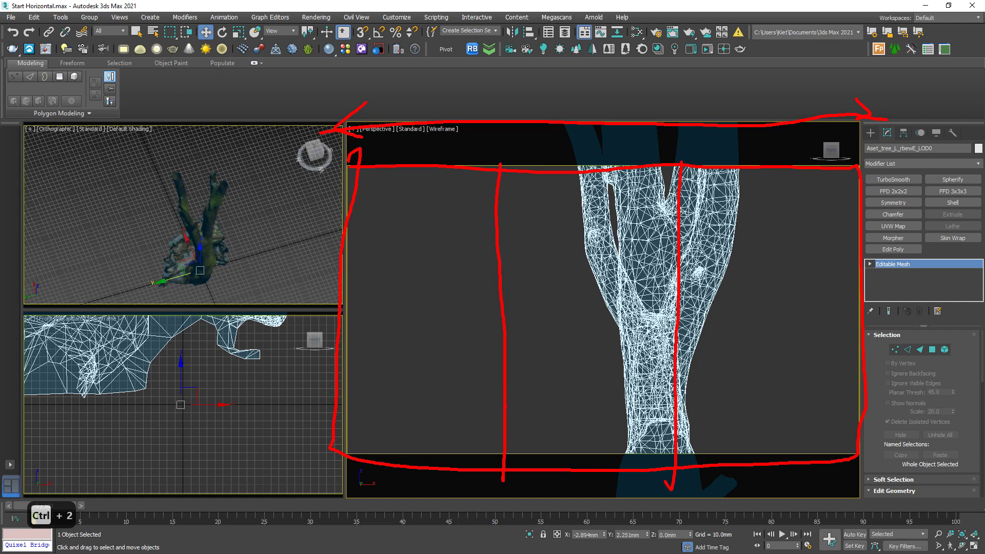
key(Escape)
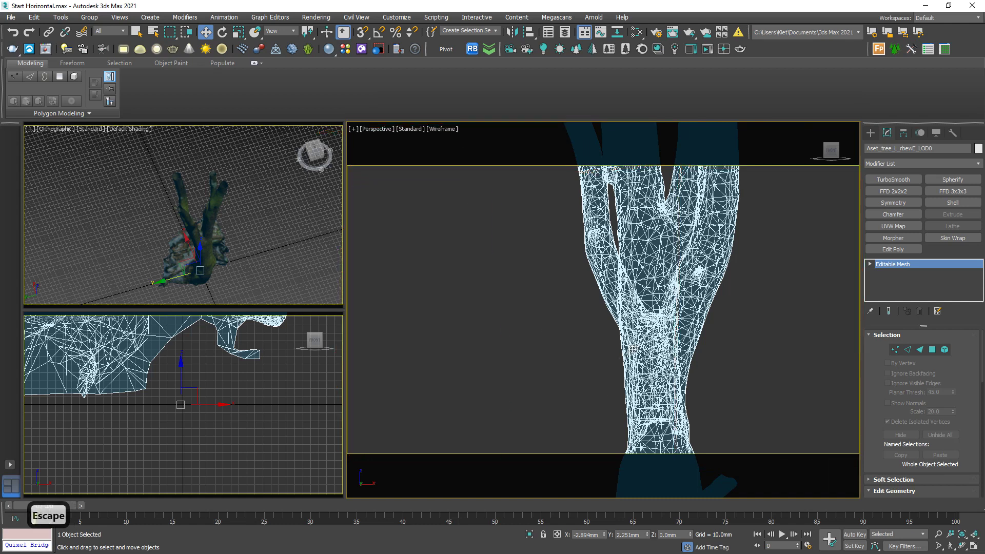
Step: In the Top view, Shift-drag a Copy of the tree up-left, creating Aset_tree_l_rbewE_LOD001
middle_drag(635, 347, 642, 345)
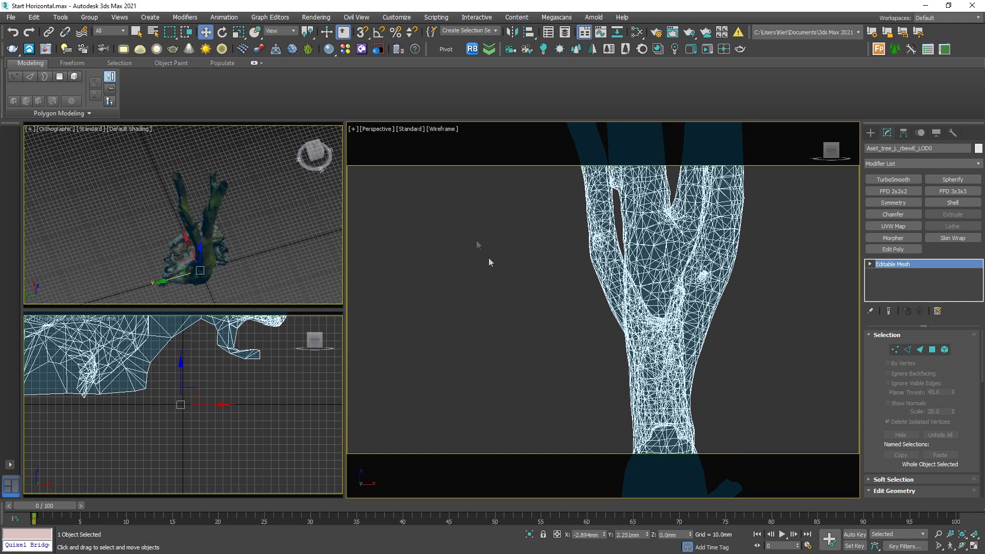
key(q)
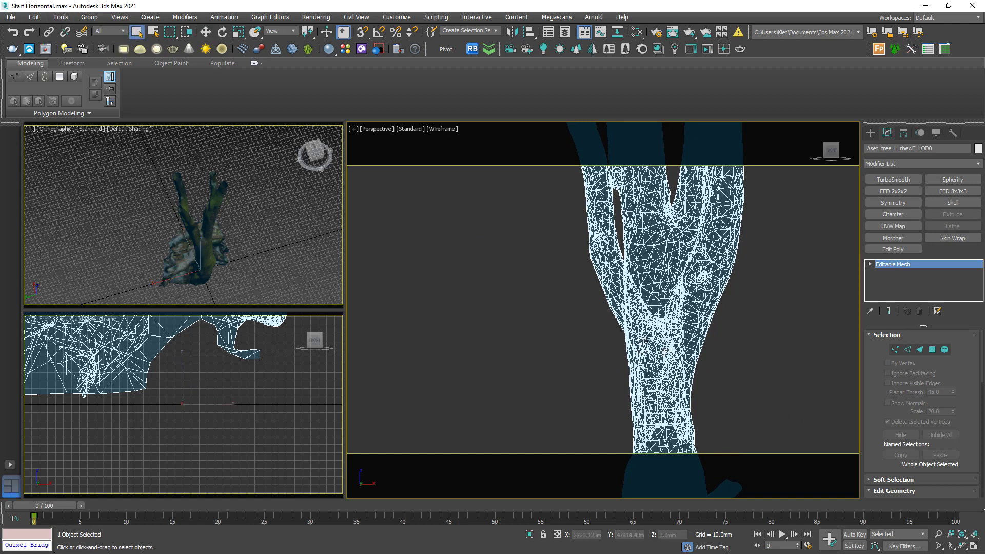
middle_drag(195, 252, 248, 260)
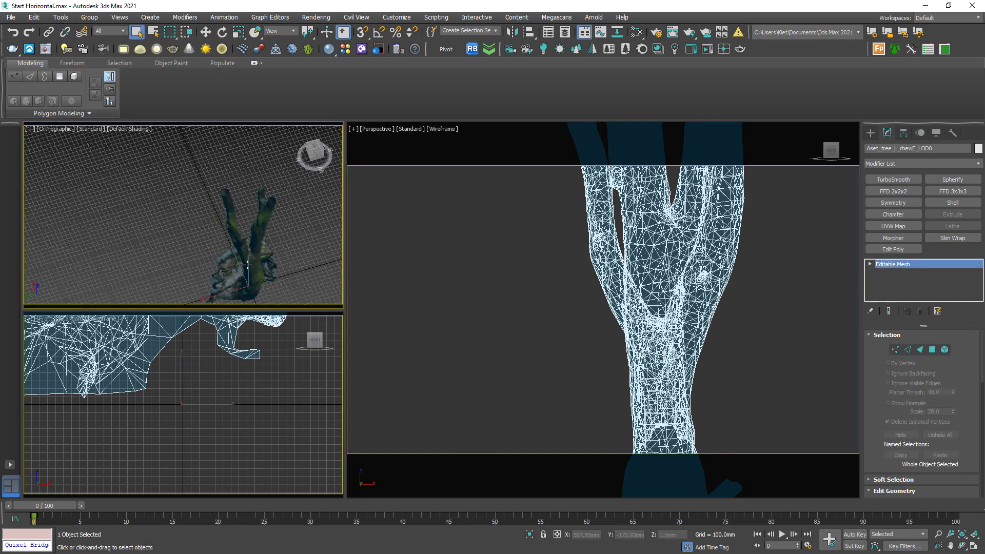
key(Escape)
key(t)
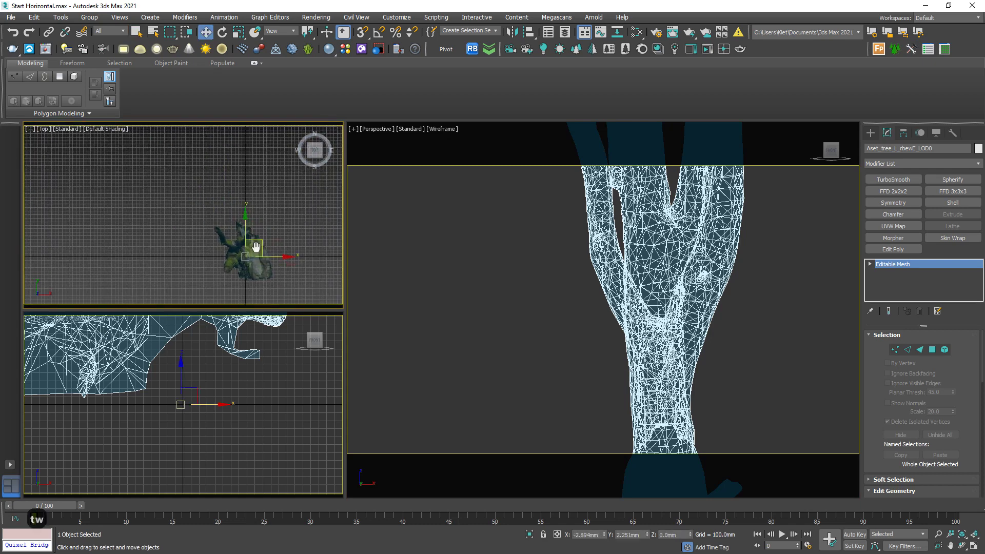
key(w)
mouse_move(260, 246)
shift+mouse_down()
mouse_move(205, 177)
mouse_move(206, 152)
shift+mouse_up()
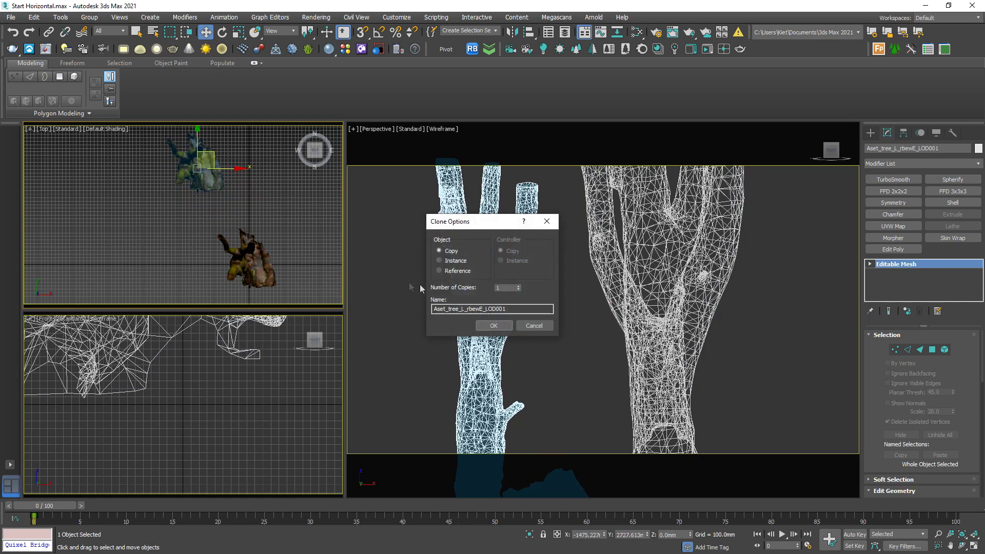
click(493, 325)
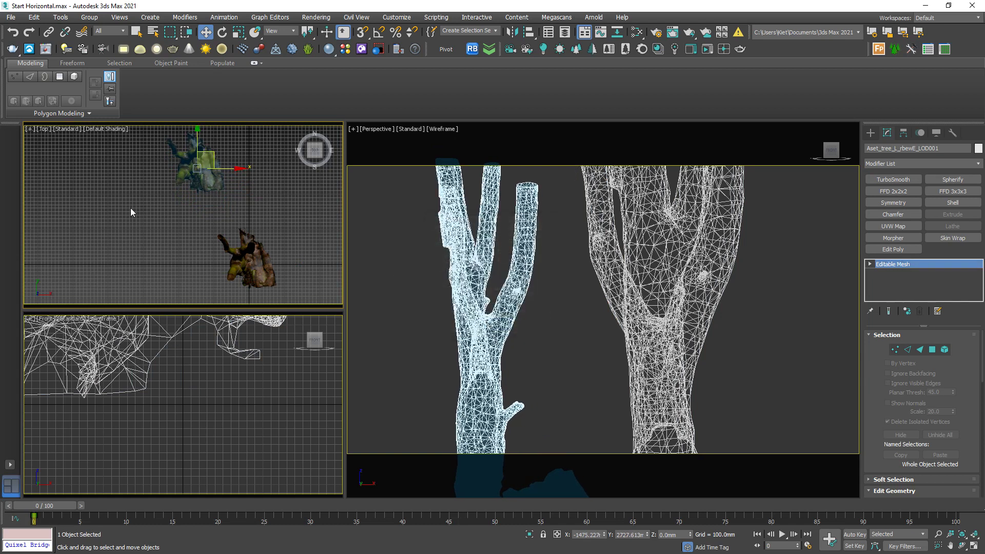
middle_drag(231, 215, 232, 223)
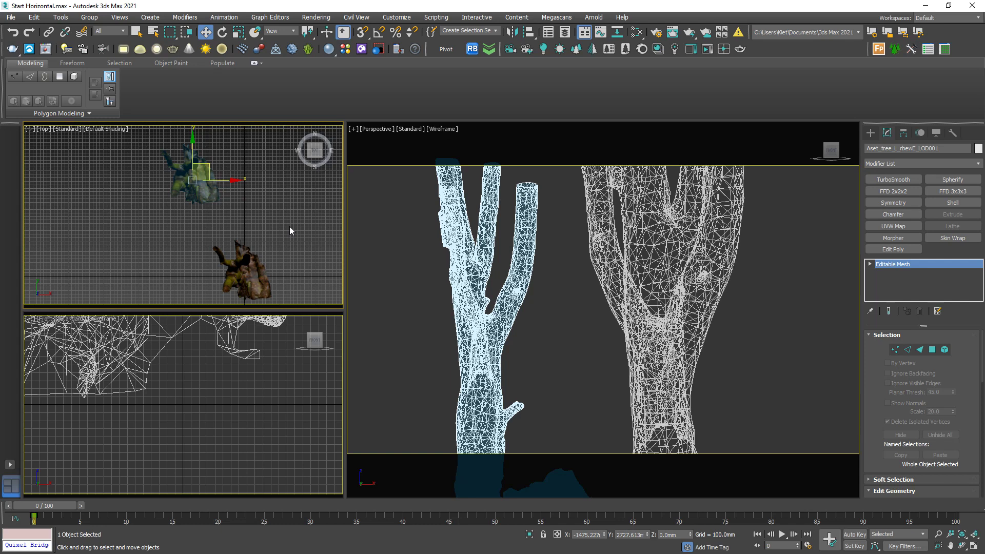
Step: Add a CoronaBitmap node in the Slate editor loaded with monks_forest_4k.hdr
click(323, 385)
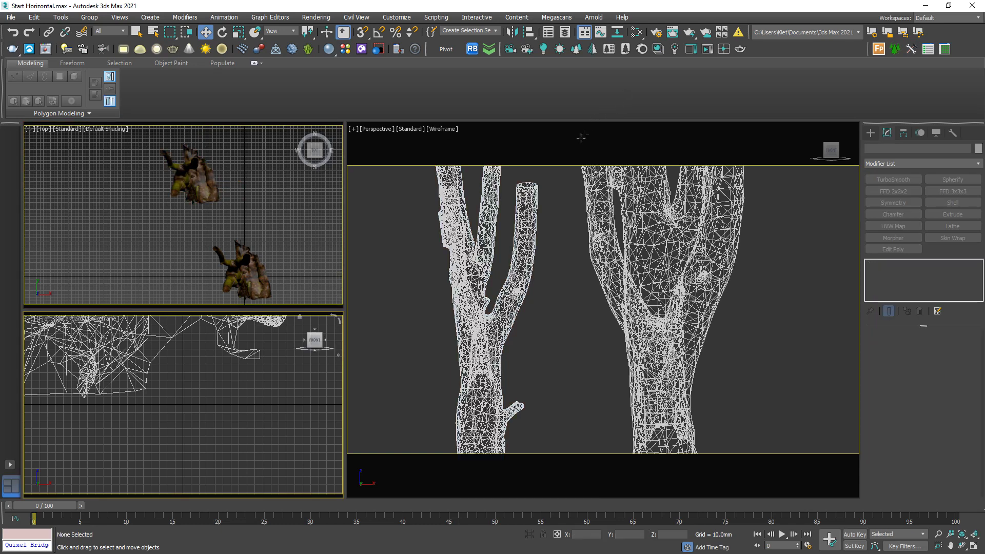
key(m)
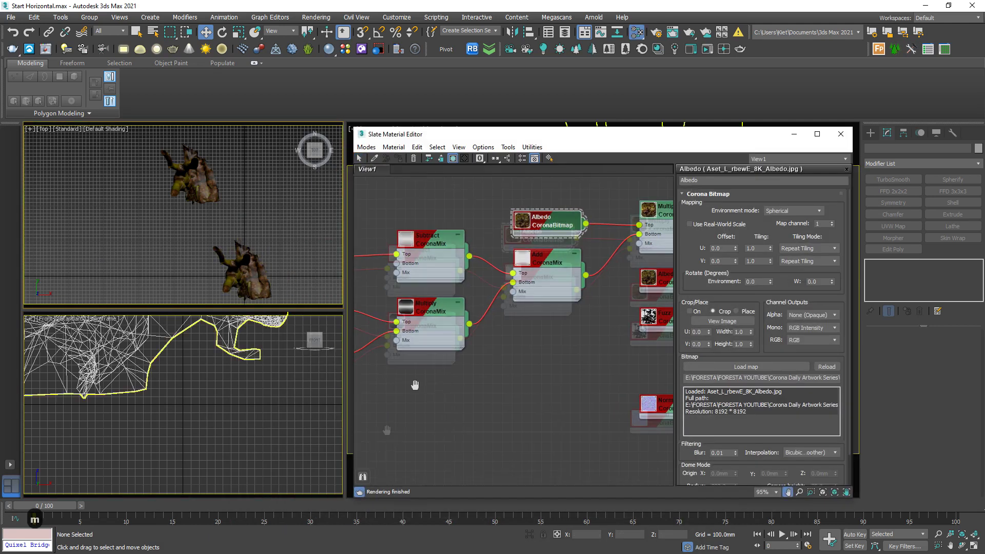
right_click(452, 355)
mouse_move(496, 375)
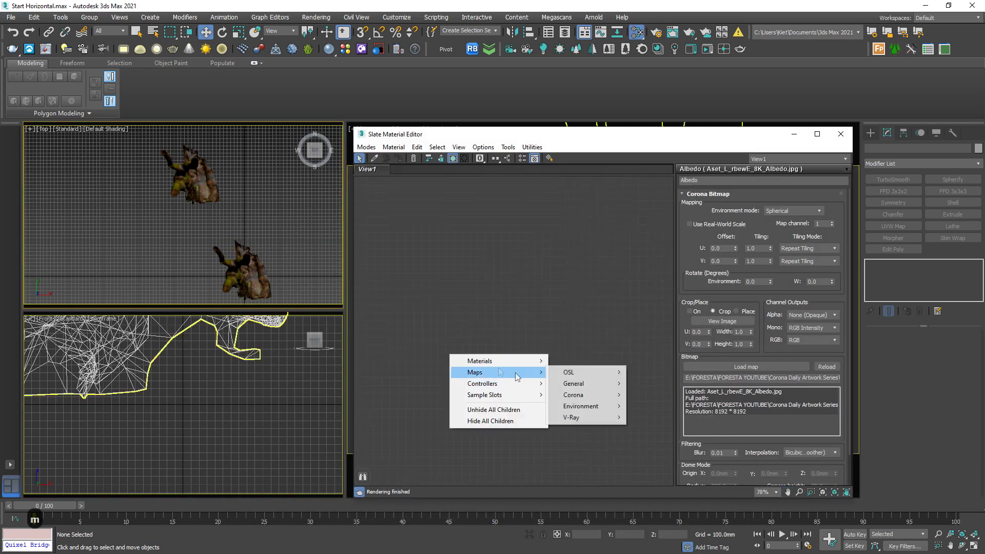
mouse_move(593, 396)
click(654, 210)
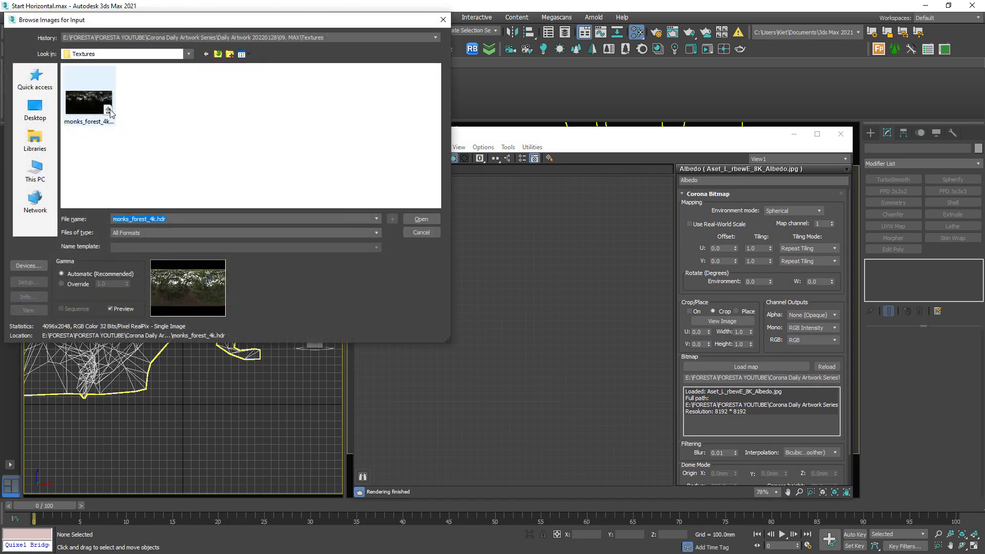
click(422, 219)
click(156, 238)
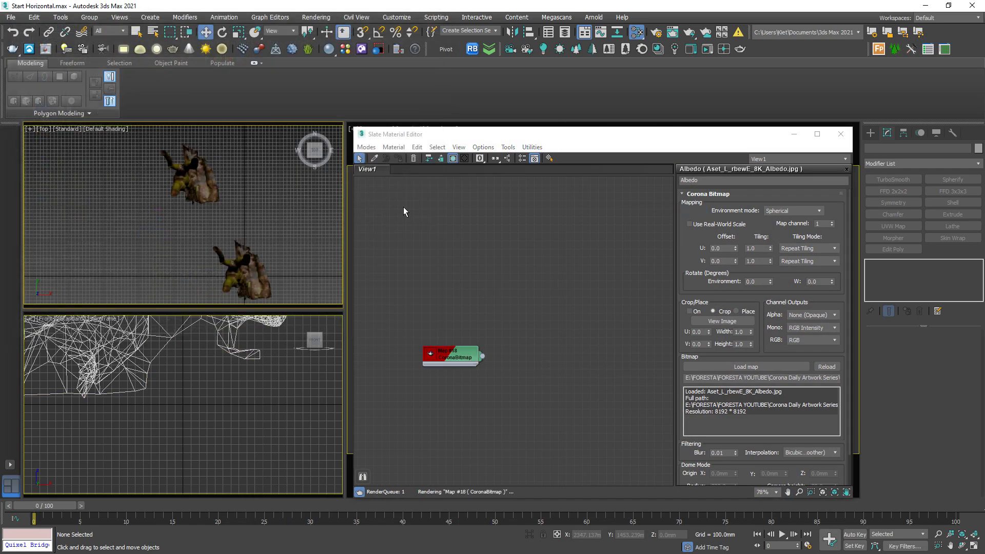
Step: Wire a new CoronaColorCorrect node after the HDRI bitmap
drag(482, 355, 518, 332)
mouse_move(544, 349)
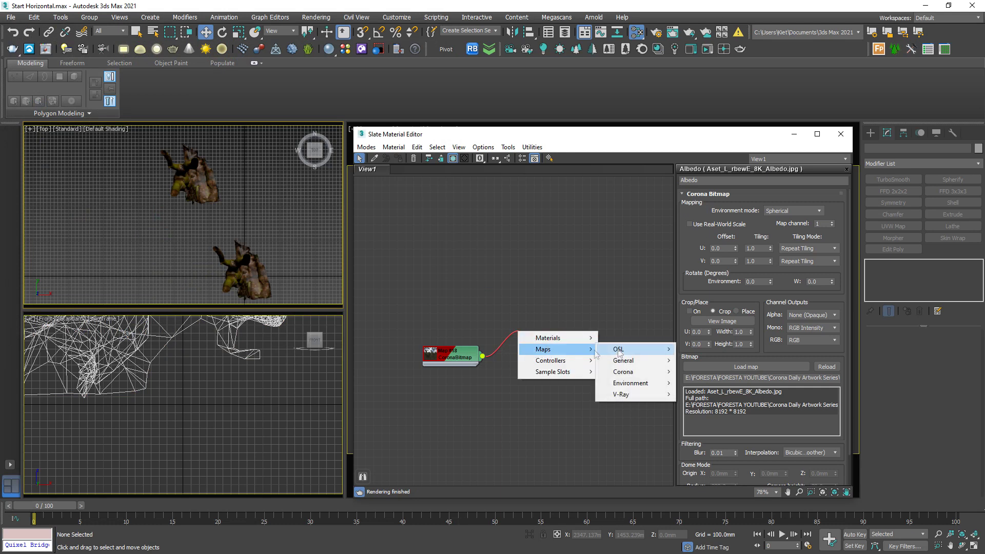
mouse_move(634, 375)
click(698, 221)
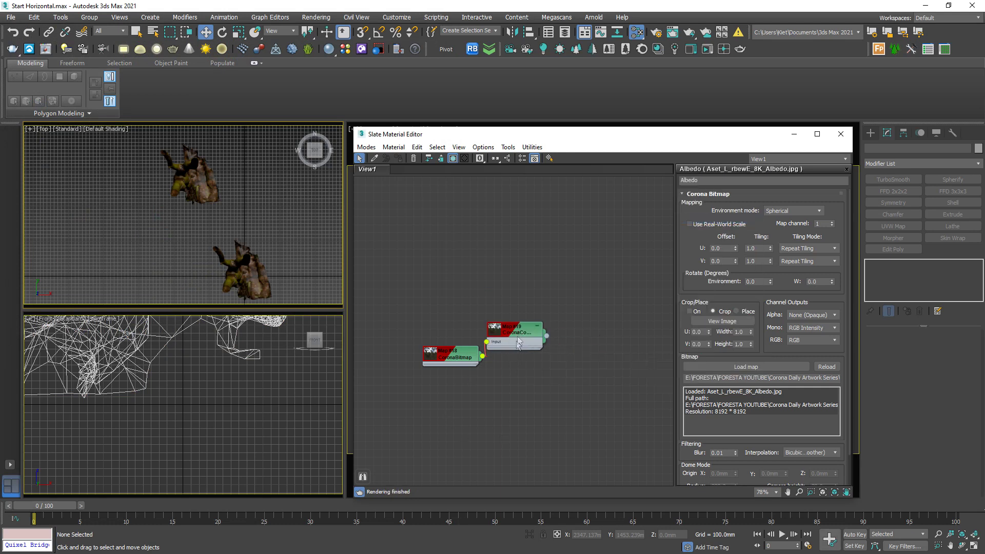
Step: Link Map #19 as an instance into Render Setup's Scene environment single map
key(F10)
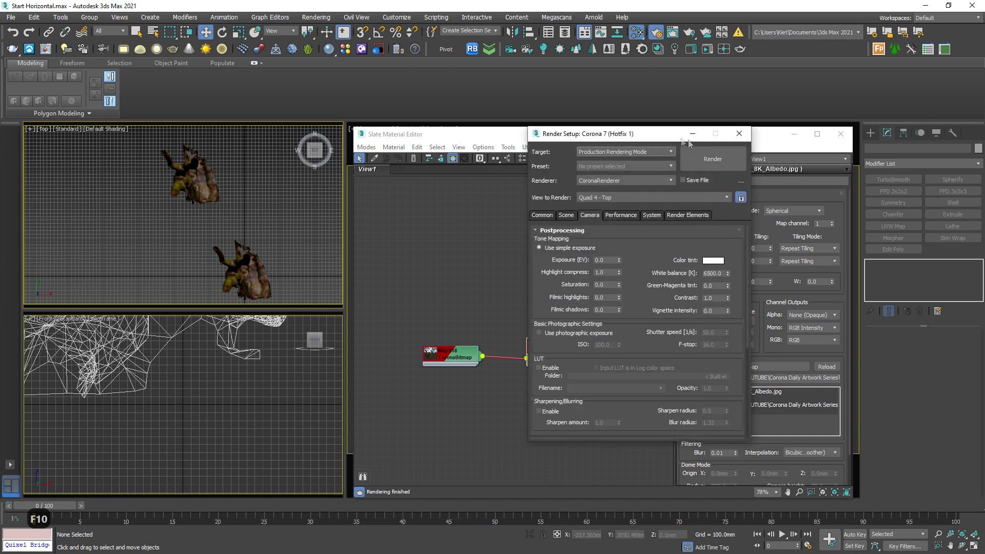
drag(674, 135, 180, 171)
click(72, 252)
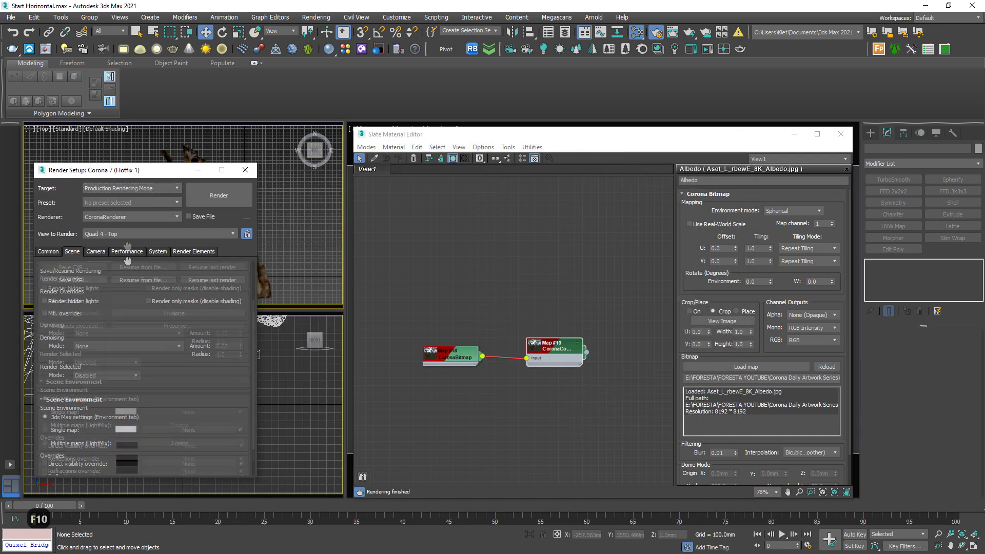
scroll(100, 405, down, 1)
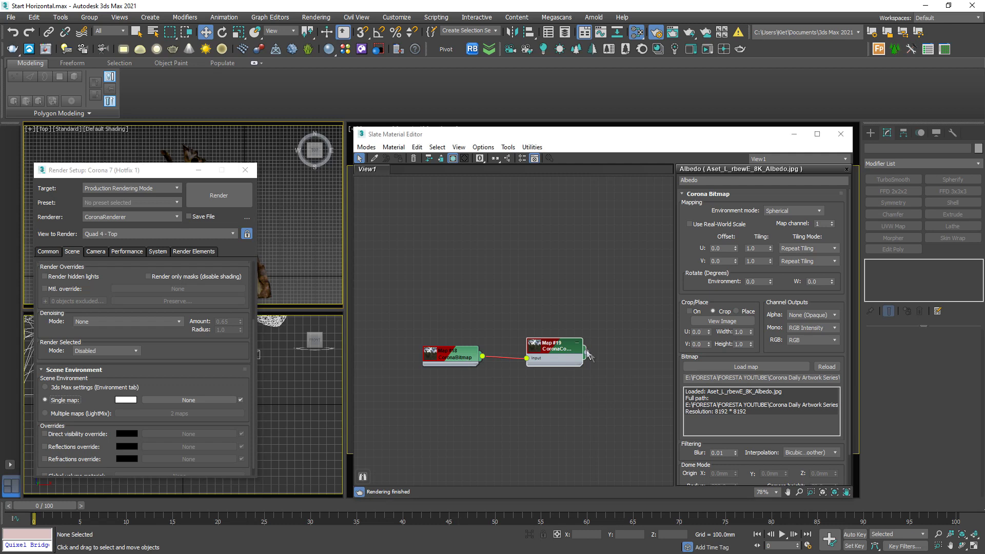
click(637, 361)
drag(586, 352, 164, 398)
click(122, 354)
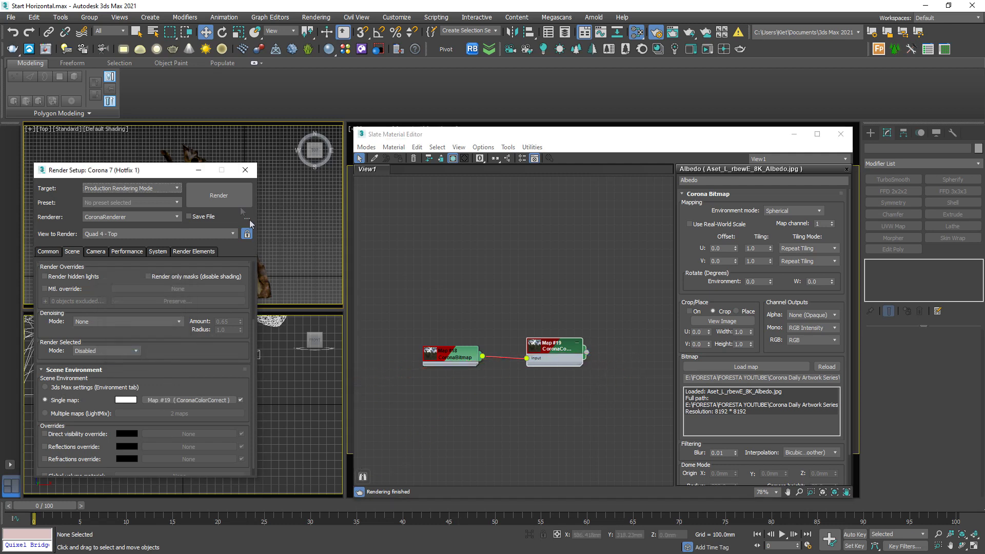
click(245, 169)
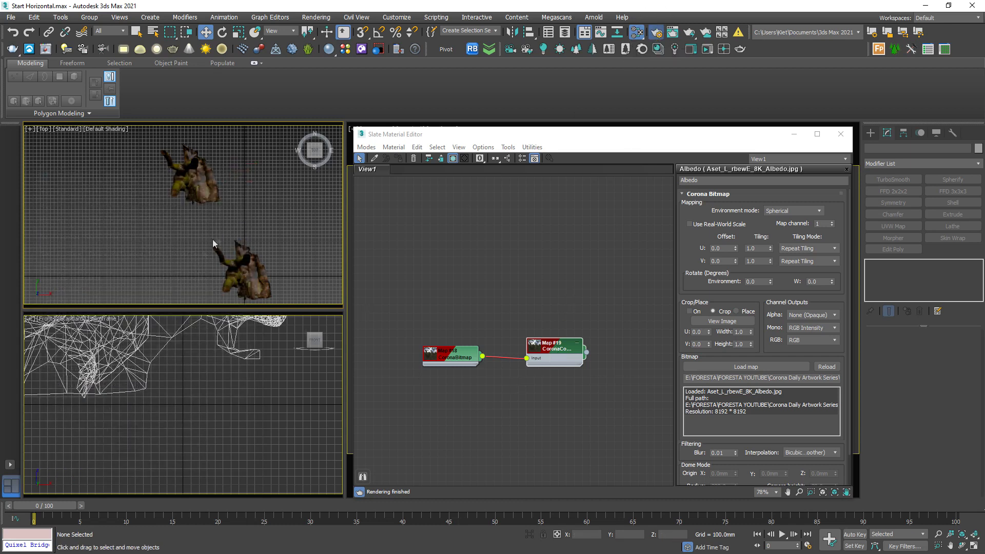
Step: Set Corona postprocessing highlight compress to 999 and contrast to 5
key(F10)
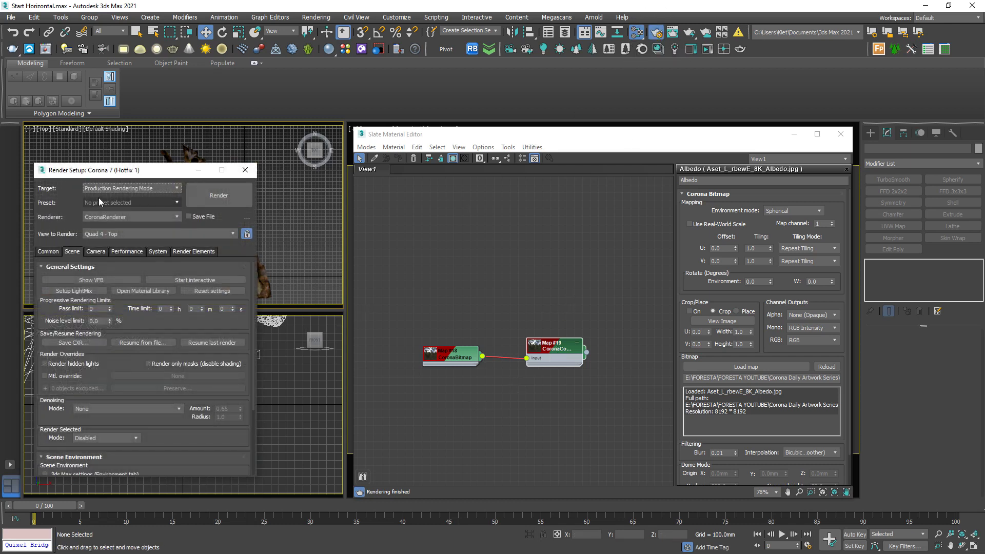
click(96, 252)
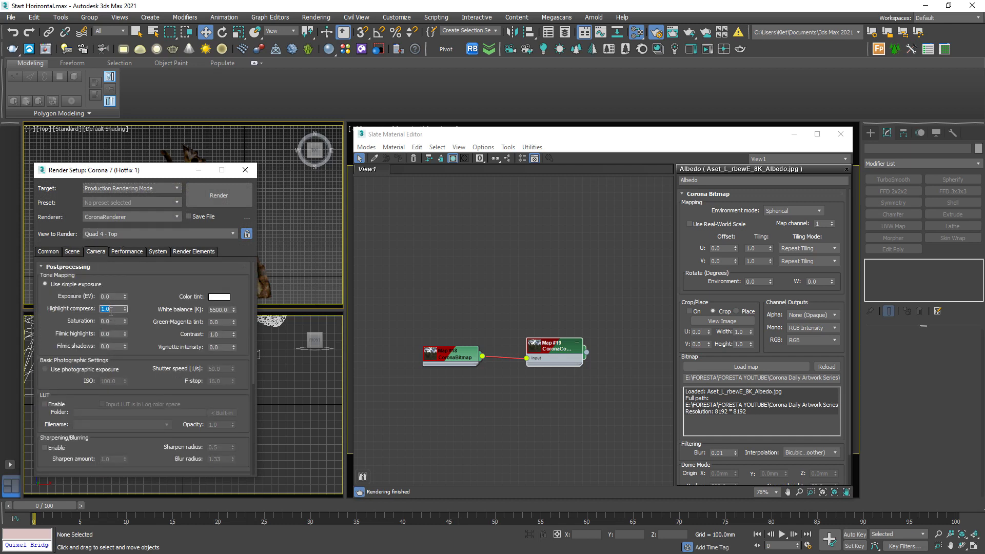
text(999)
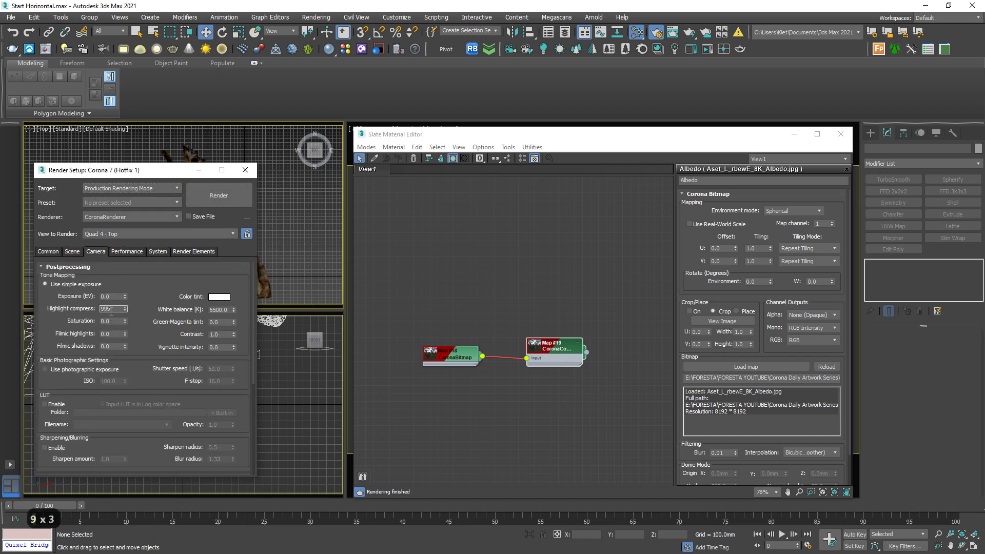
double_click(222, 335)
text(5)
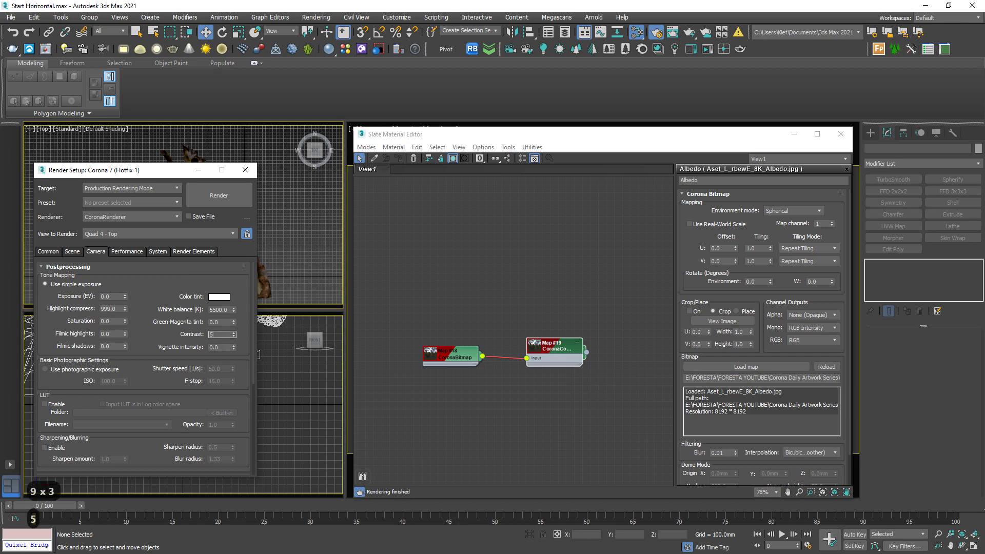
key(Return)
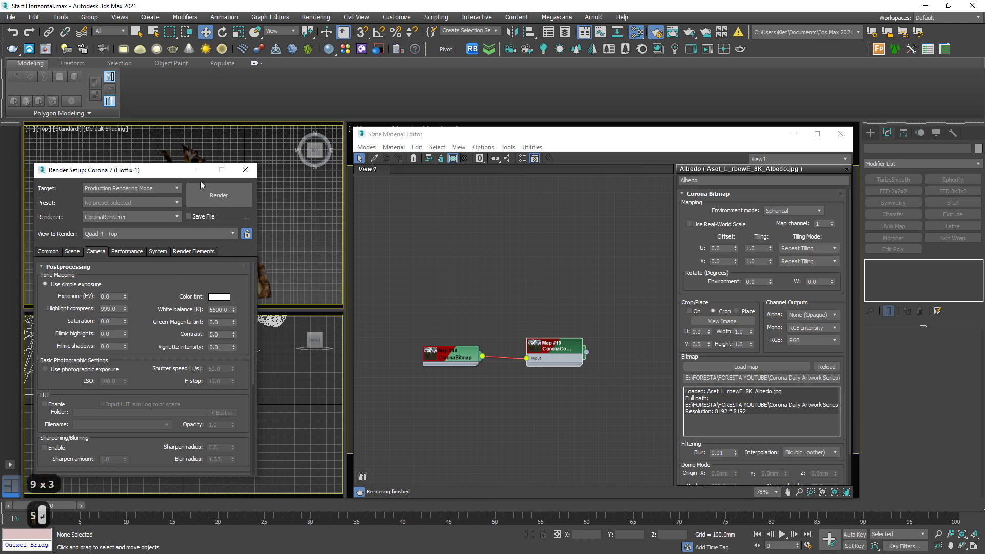
click(244, 170)
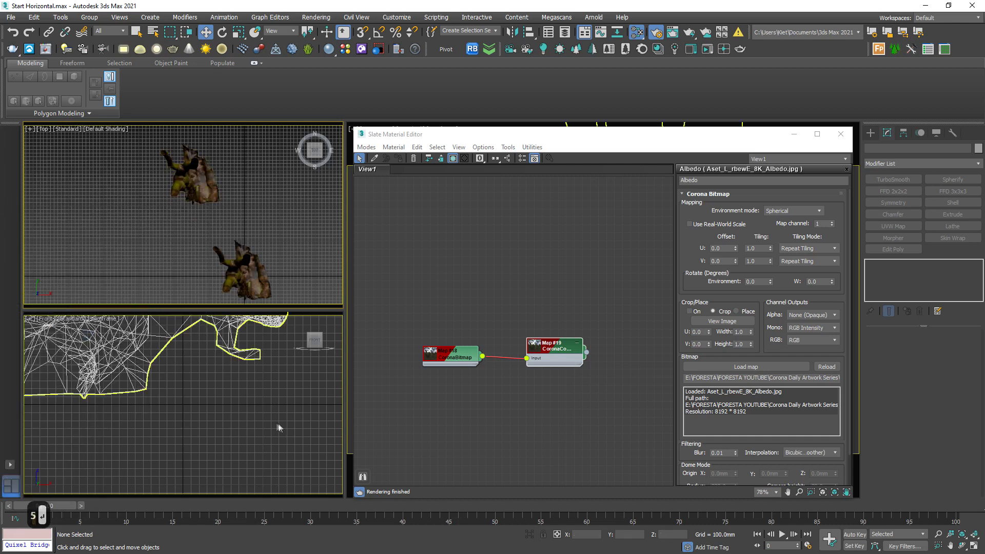
Step: Start Corona interactive rendering and set the Map #19 exposure to 1.5
click(720, 52)
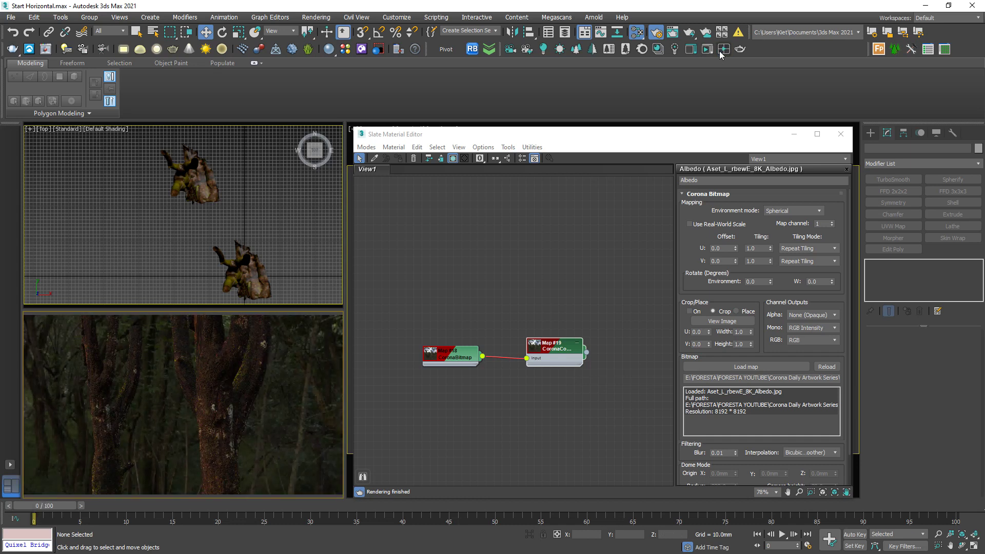
double_click(573, 340)
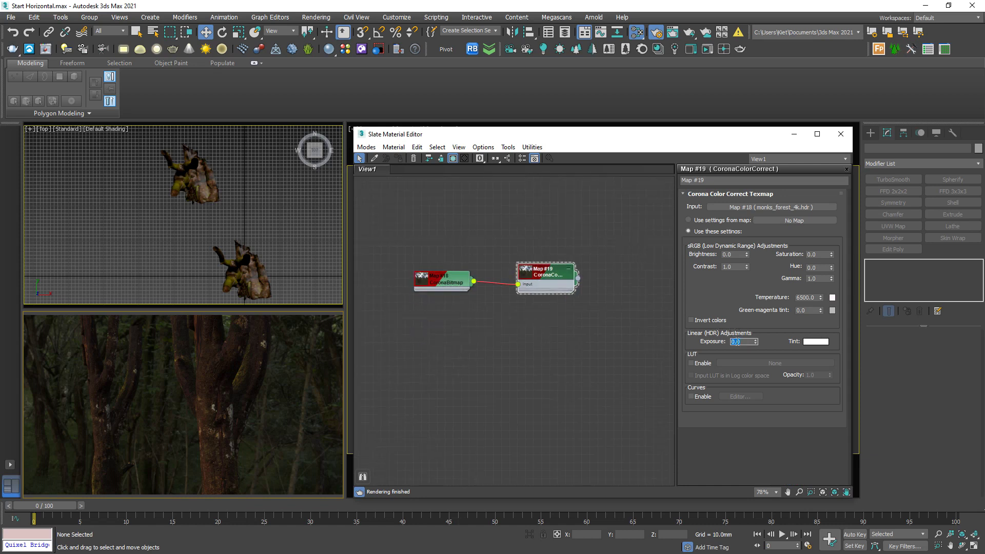
text(1)
key(Return)
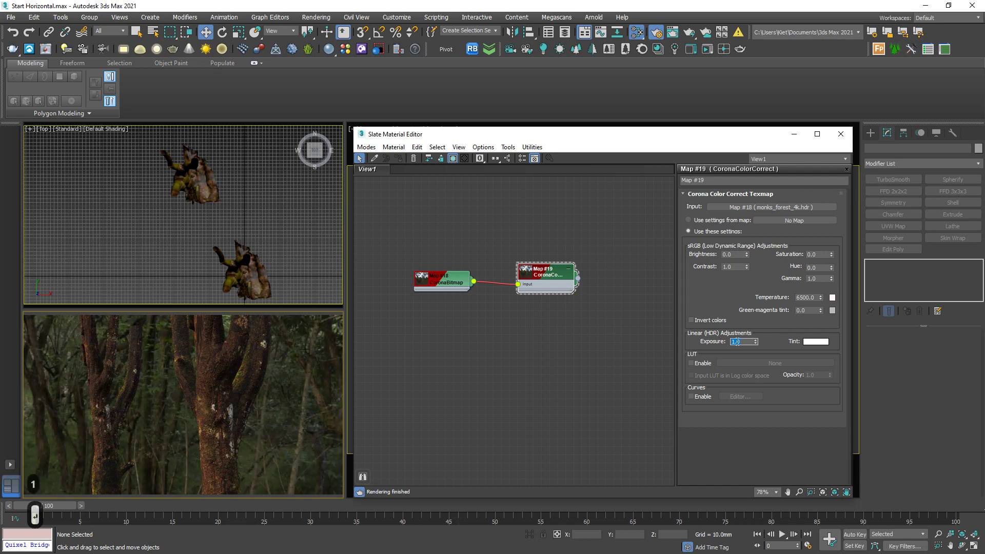
text(1.5)
key(Return)
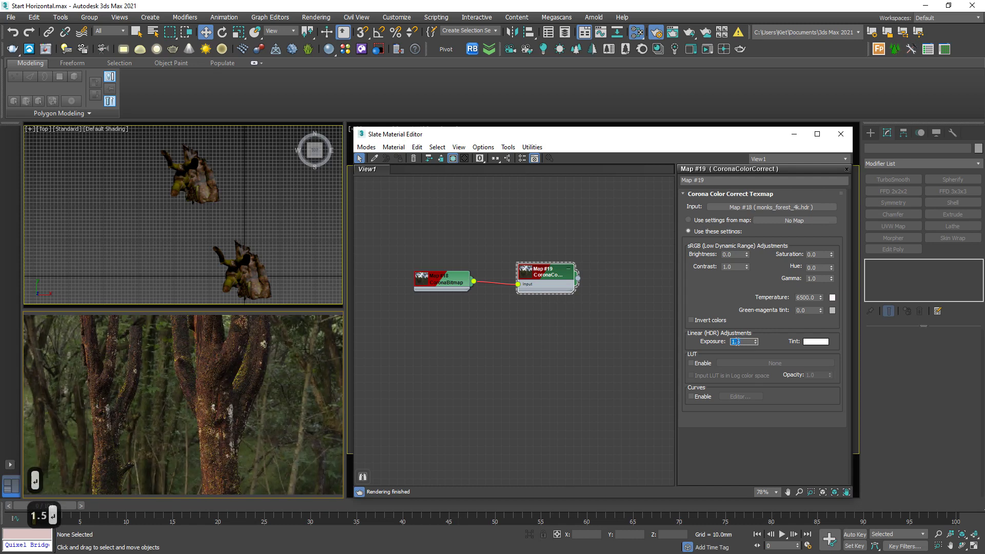
Step: Rotate the monks_forest_4k.hdr environment to 147.6 degrees
double_click(455, 282)
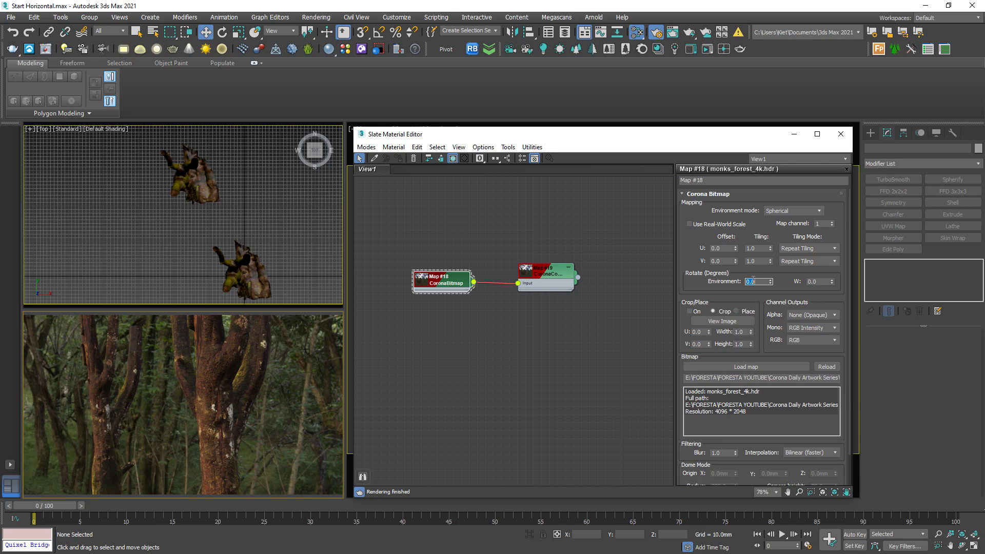
text(90)
key(Return)
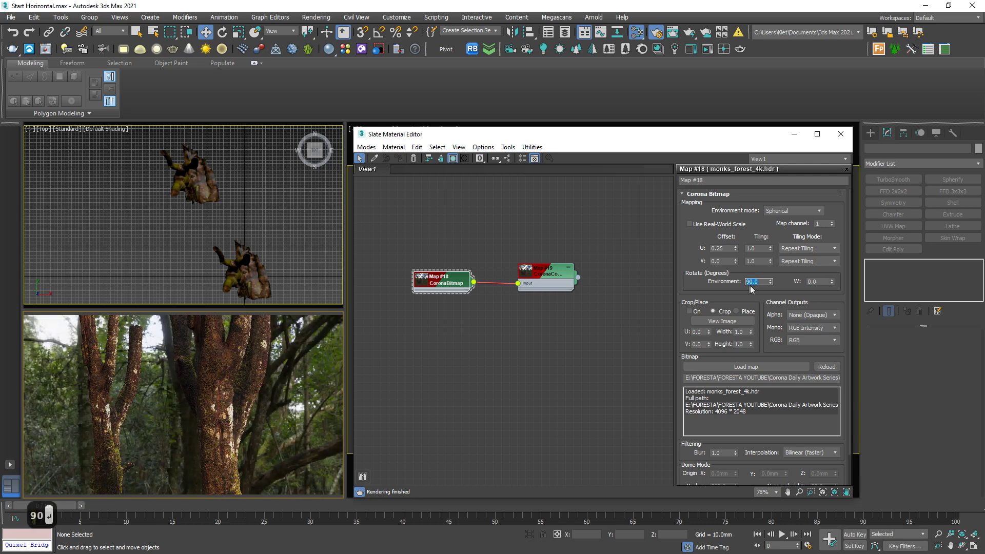
drag(771, 283, 782, 250)
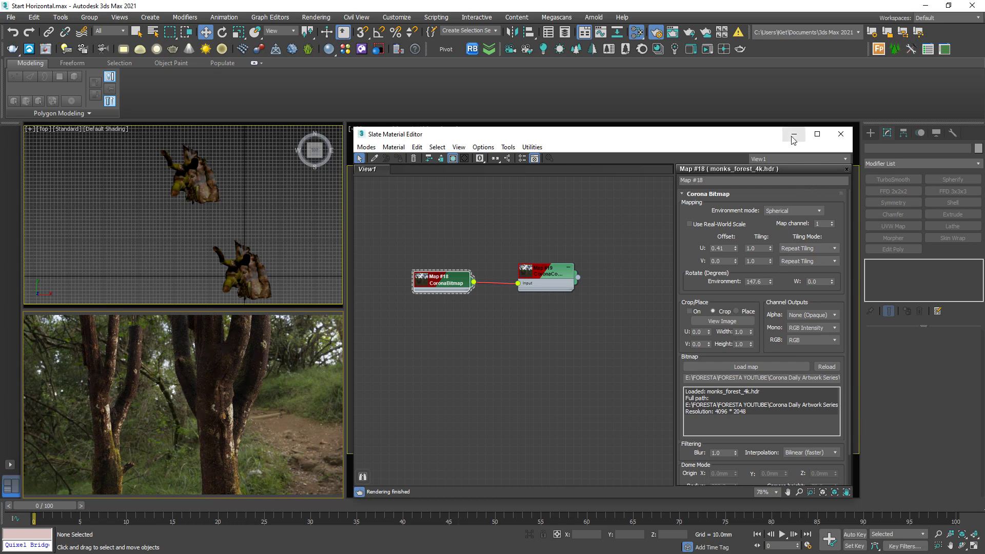
Step: Rotate the LOD0 tree trunk around its vertical Z axis
click(239, 266)
click(222, 32)
key(z)
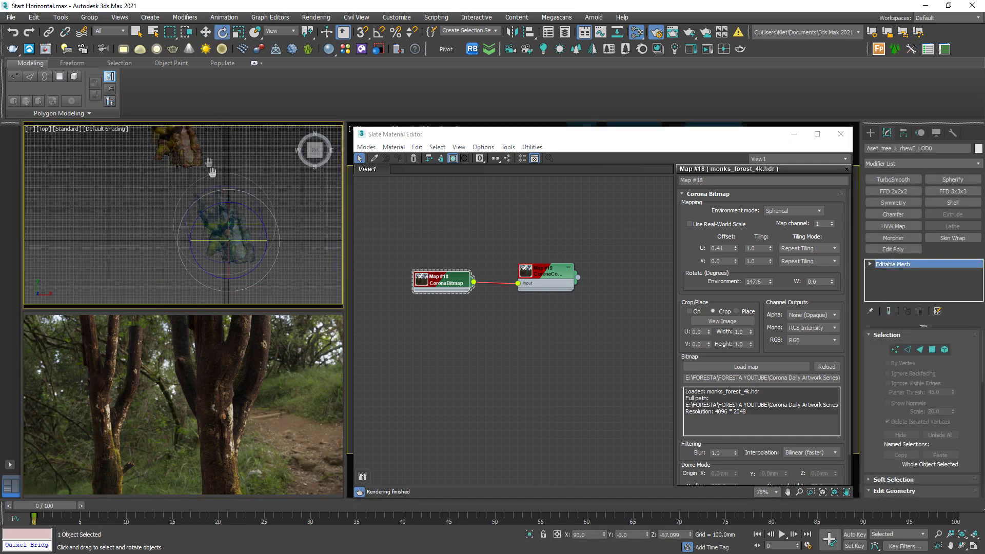
drag(209, 199, 222, 132)
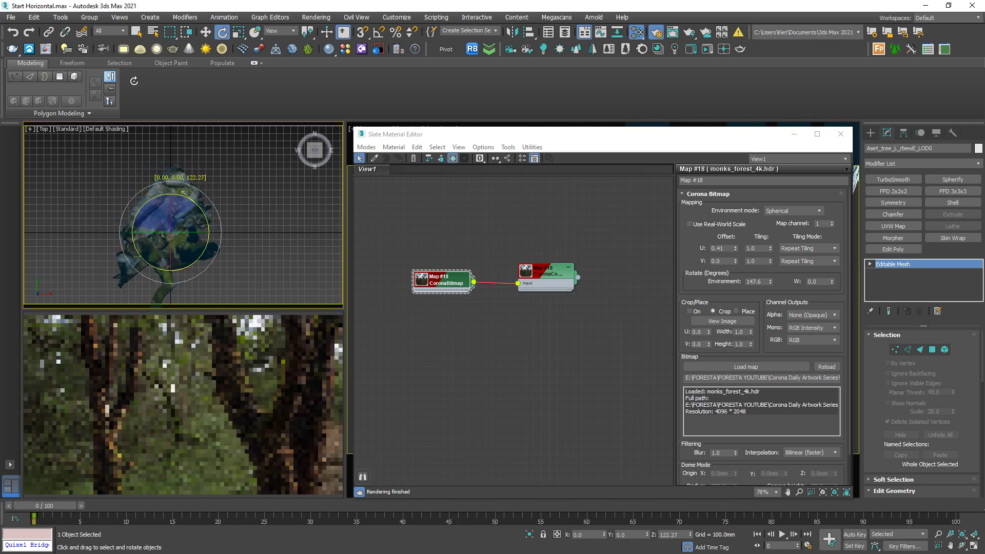
drag(199, 255, 199, 210)
Step: Show the upper viewport from the Front and adjust its framing
key(f)
key(w)
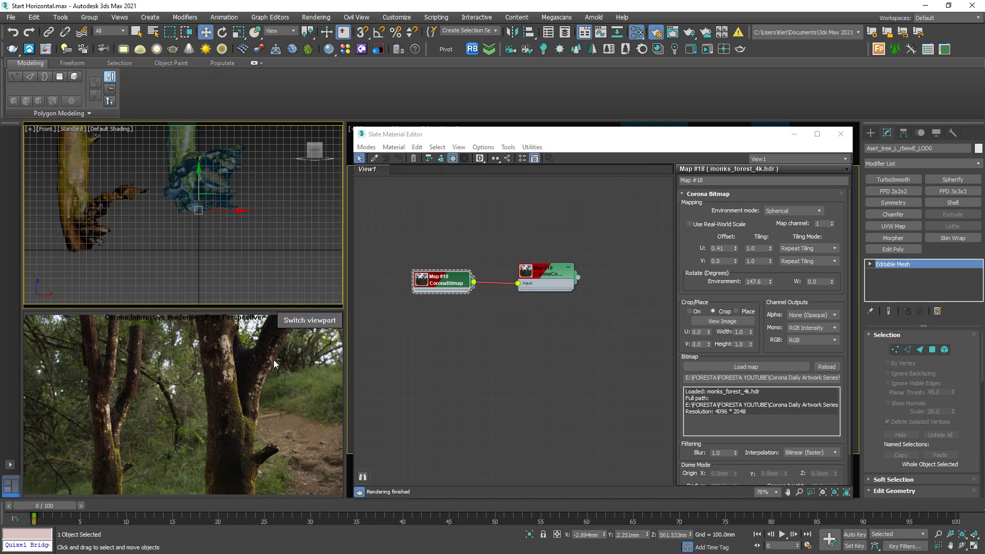
key(ctrl+2)
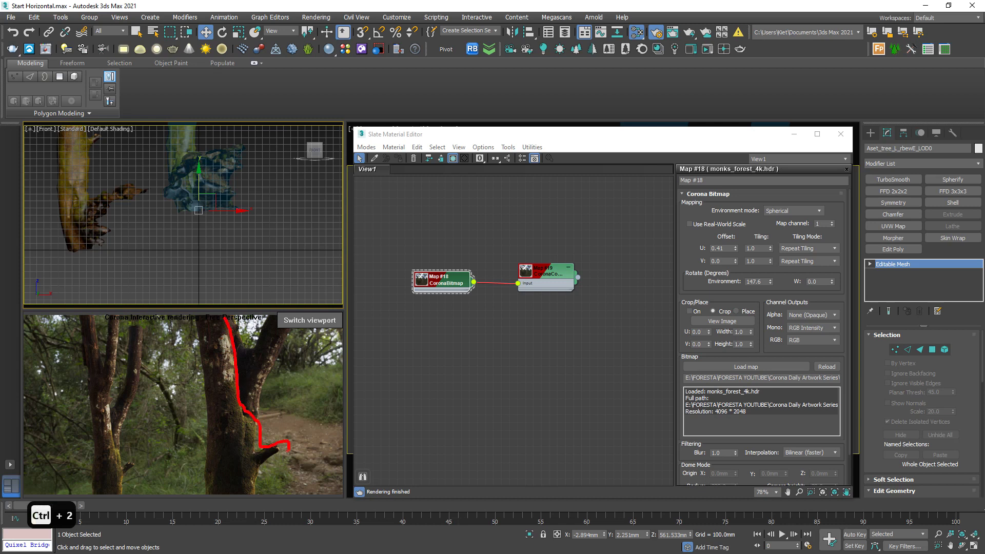
mouse_move(261, 472)
mouse_down()
mouse_move(228, 446)
mouse_move(223, 322)
mouse_up()
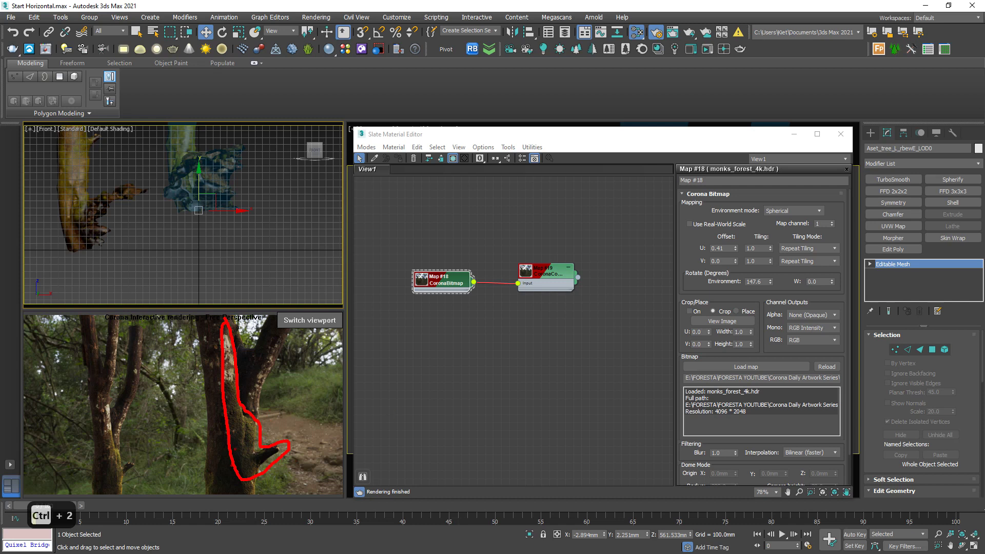
key(Escape)
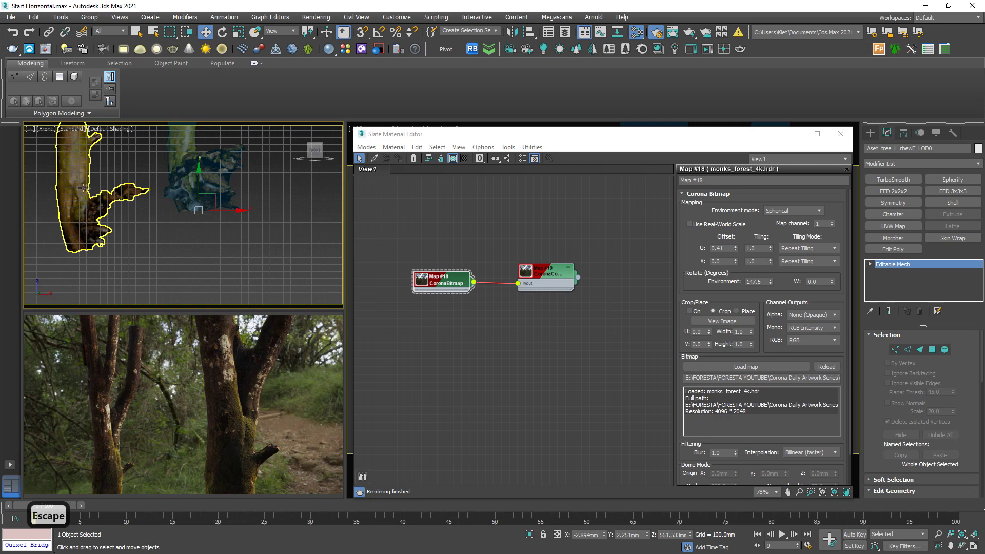
Step: Tilt the LOD001 tree trunk -41.5 degrees about the Y axis
click(104, 195)
key(z)
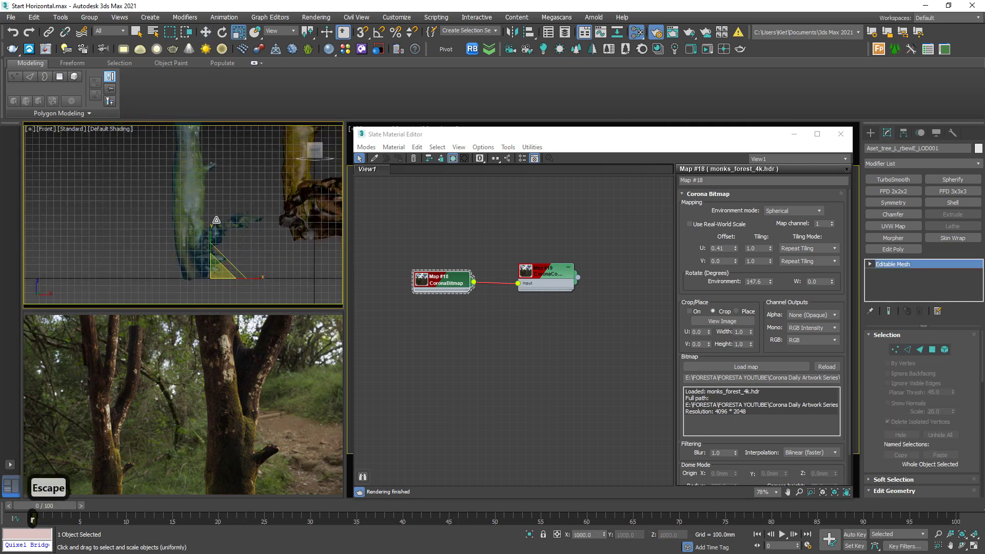
key(e)
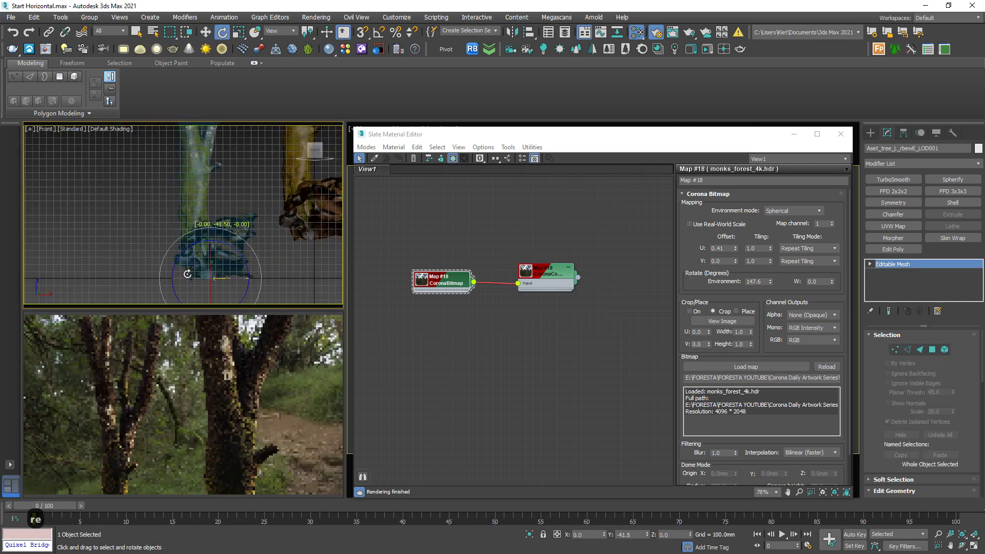
drag(230, 278, 271, 283)
Step: Move the LOD001 tree trunk upward along Y
key(w)
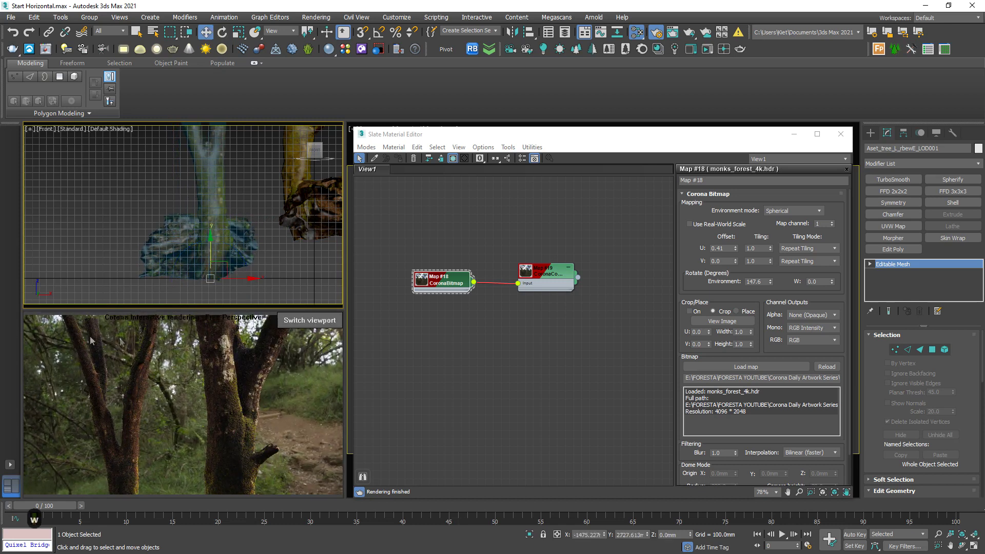
key(ctrl+2)
drag(169, 303, 138, 330)
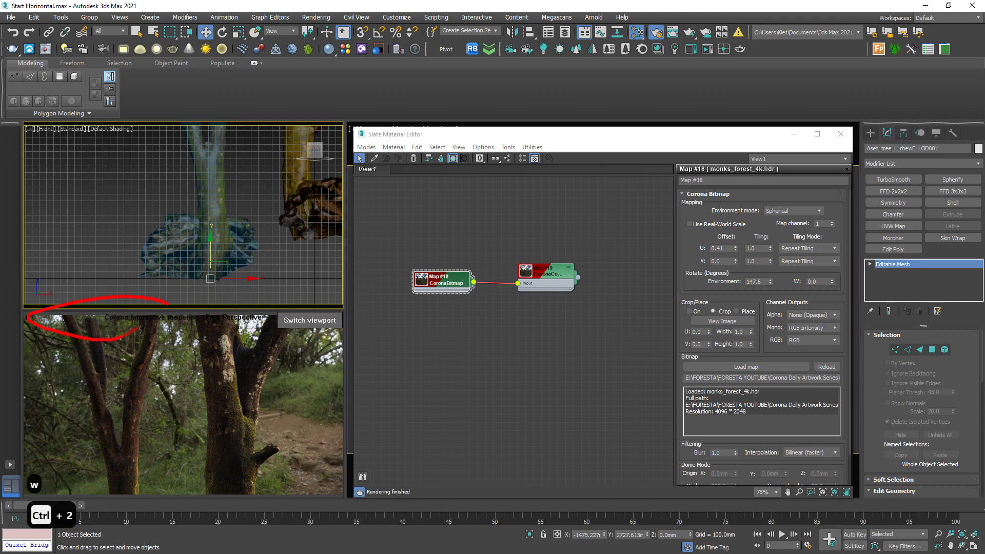
key(Escape)
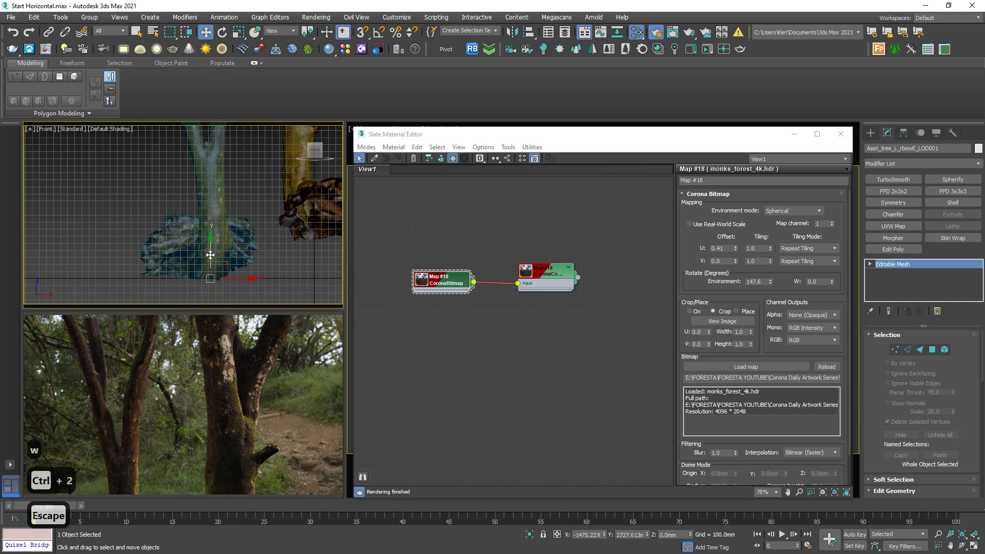
drag(211, 255, 210, 246)
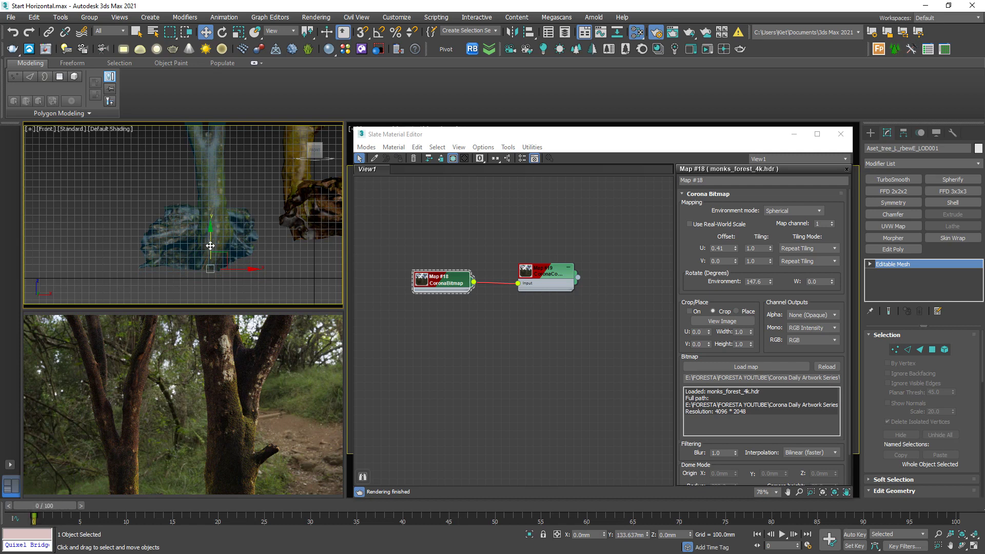
Step: Minimize the material editor and view the scene through the Corona camera
click(794, 136)
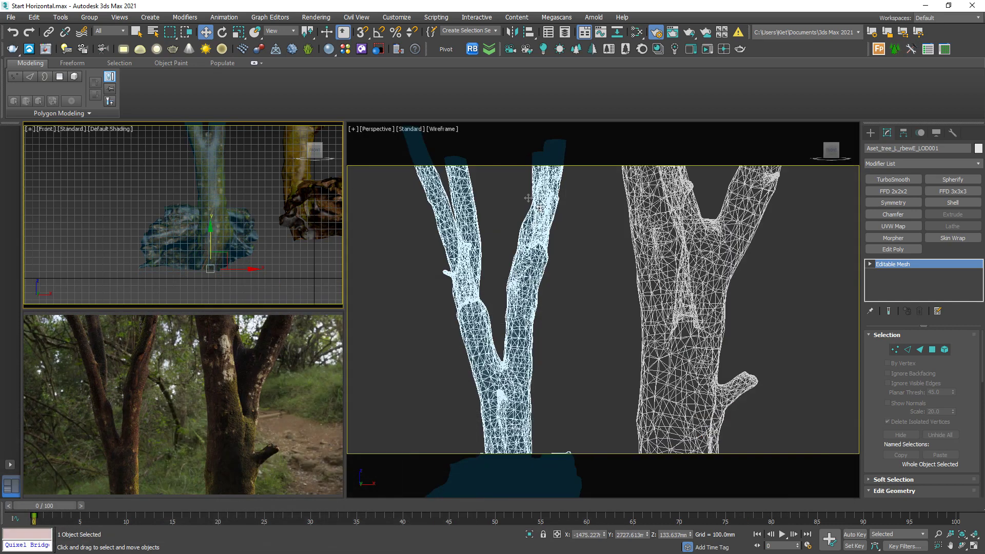
click(560, 242)
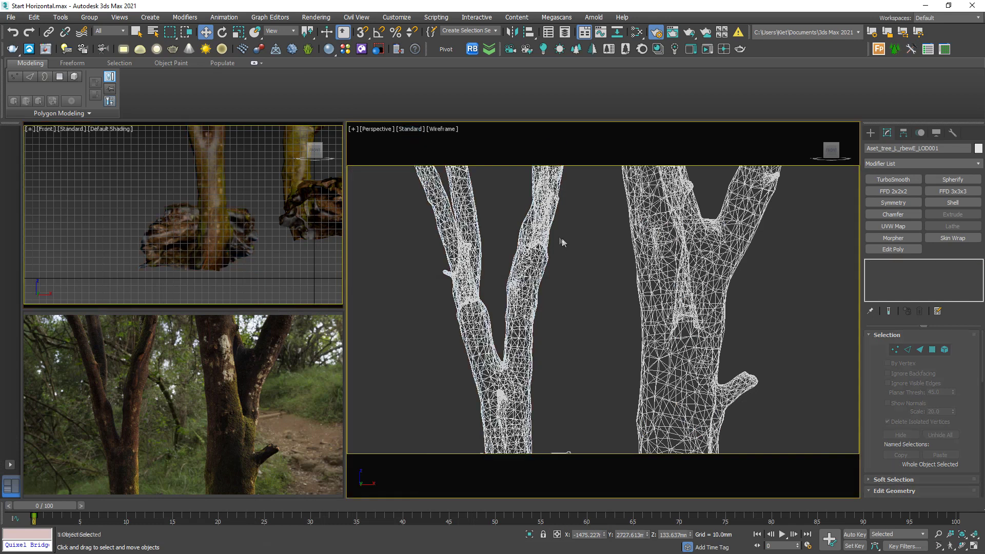
key(c)
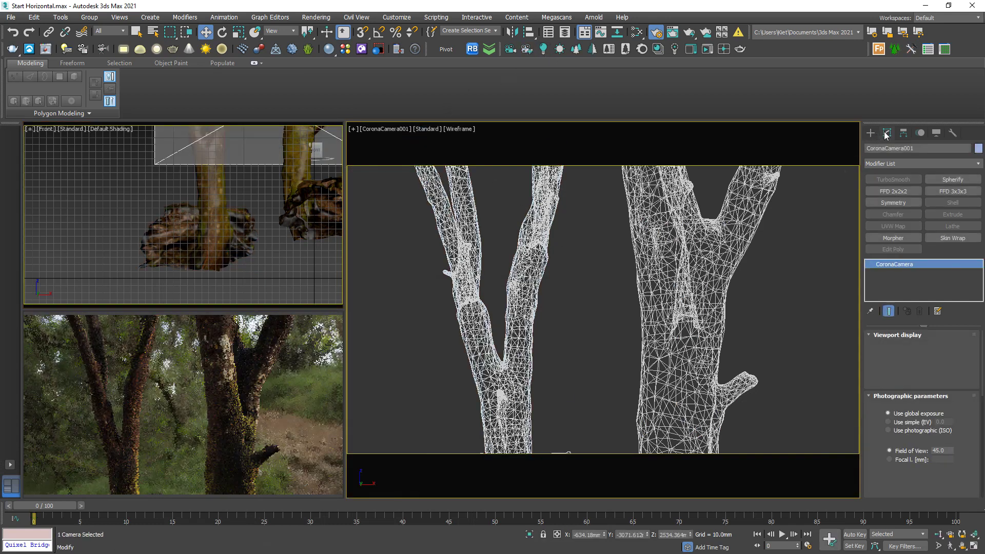
scroll(959, 330, down, 5)
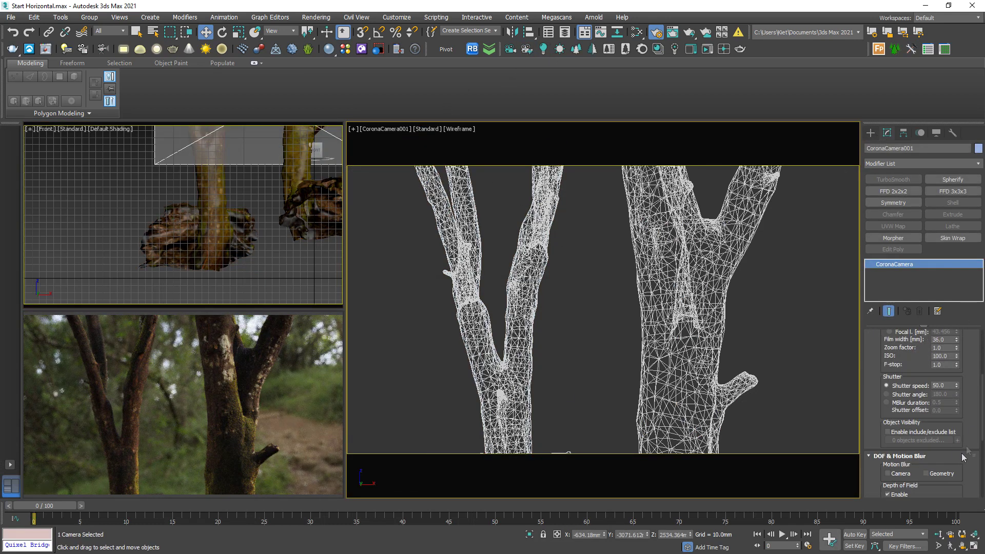
scroll(960, 456, down, 3)
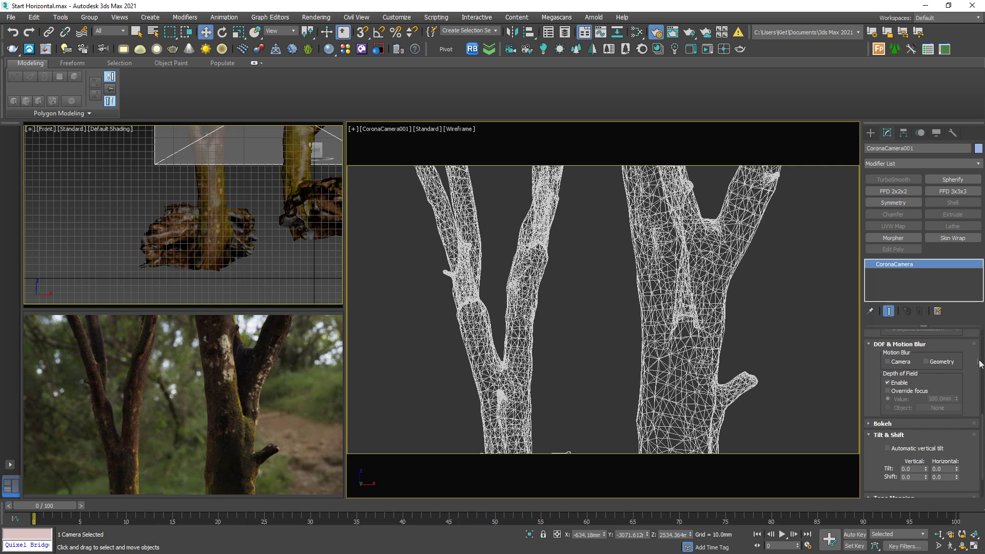
scroll(964, 380, up, 3)
scroll(965, 380, up, 2)
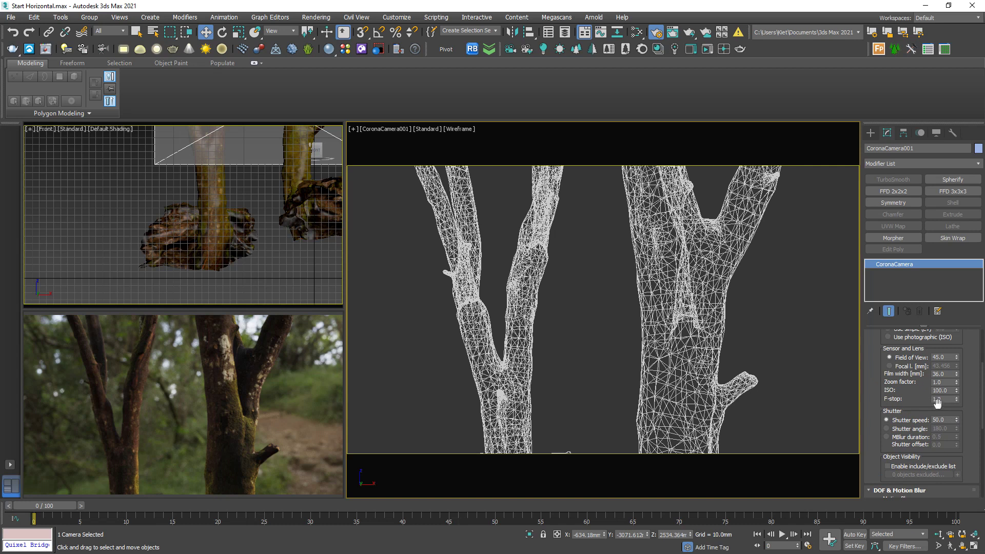
Step: Set the camera F-stop to 0.2 and focus on the near trunk
double_click(939, 399)
key(BackSpace)
text(0.2)
key(Return)
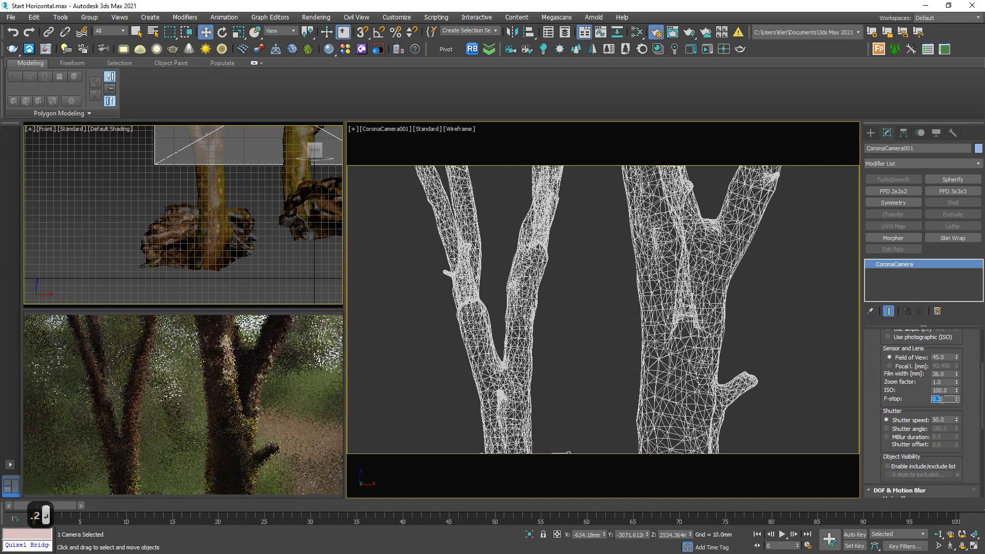
right_click(241, 436)
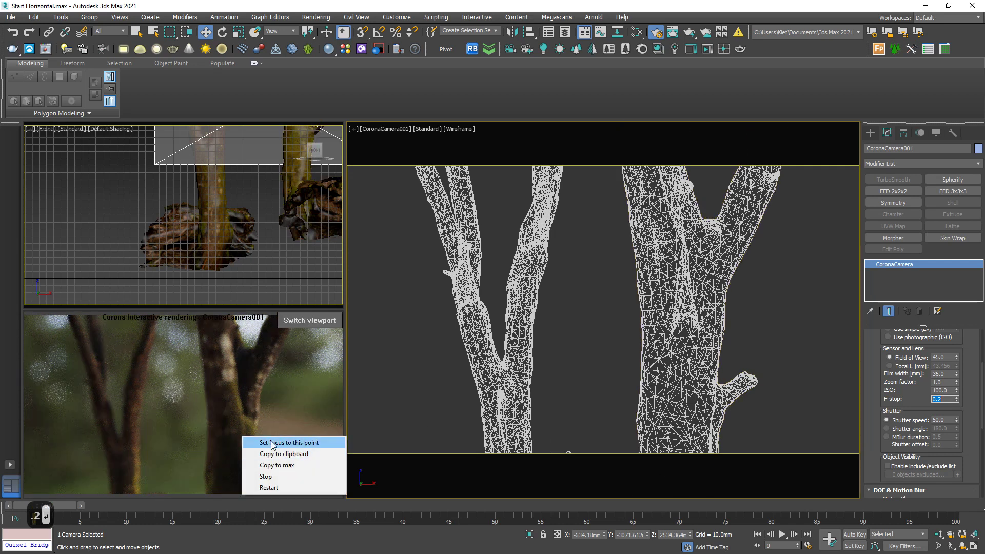
click(273, 444)
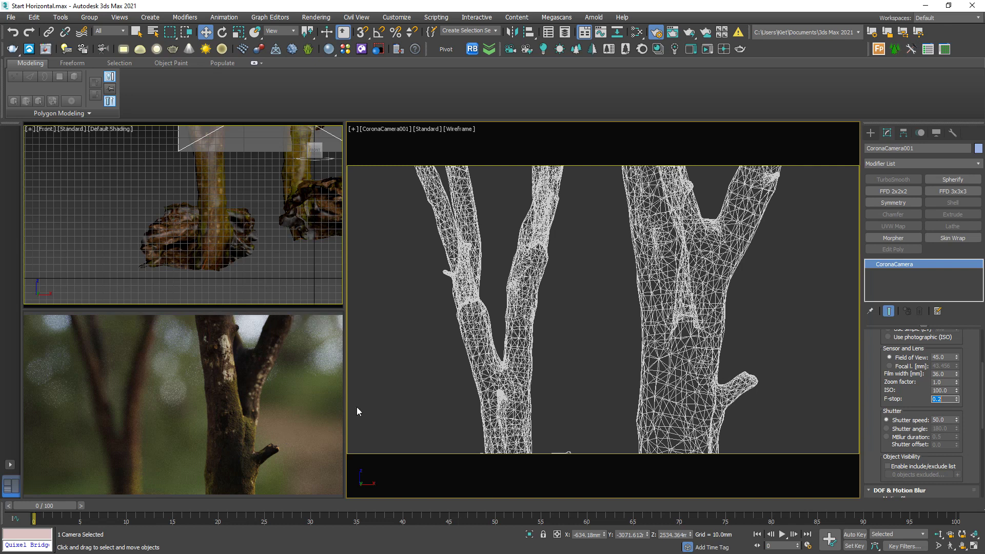
Step: Refocus on the lower trunk and raise the F-stop to 1.0
right_click(244, 430)
click(248, 435)
text(1)
key(Return)
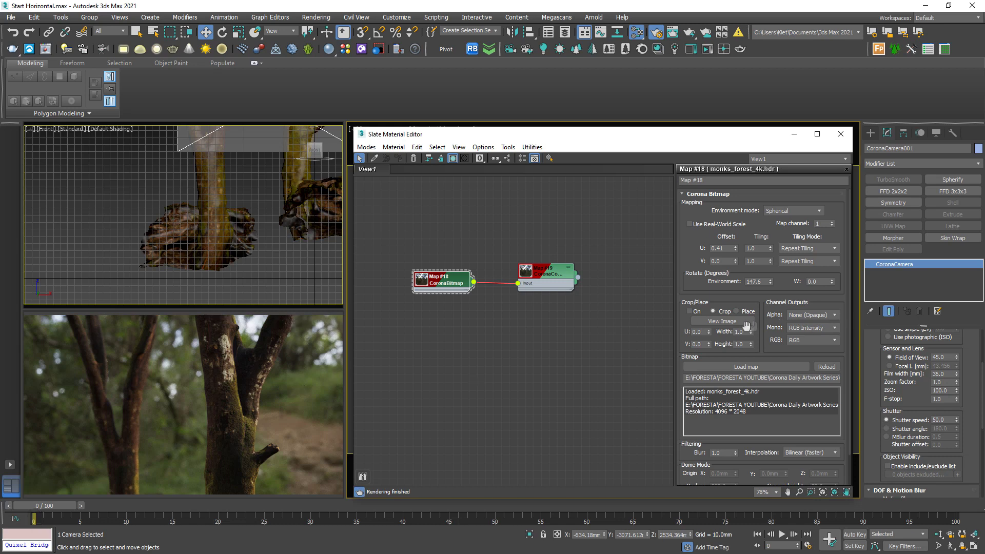
Step: Set the Map #19 CoronaColorCorrect gamma to 0.8
double_click(550, 273)
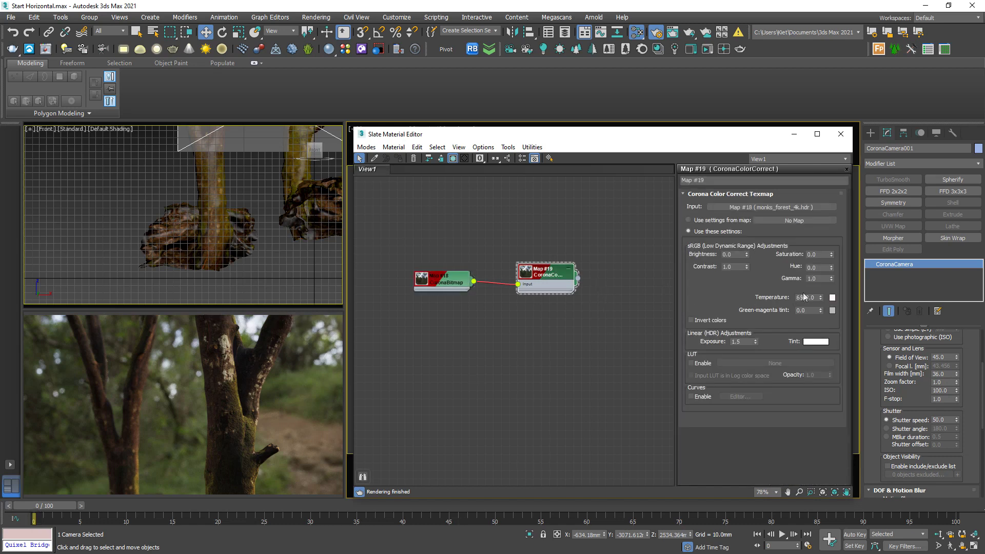
click(815, 277)
text(.8)
key(Return)
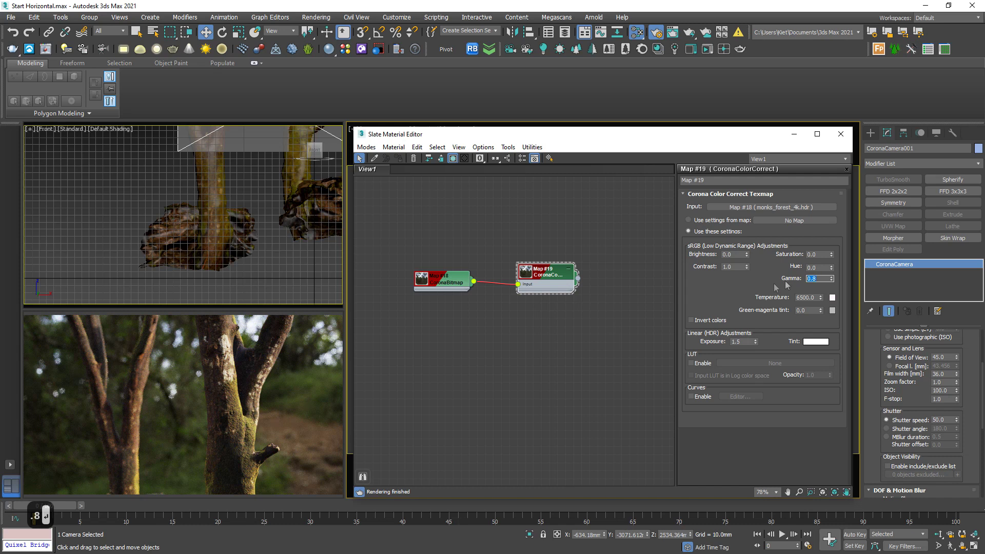
click(699, 84)
key(F10)
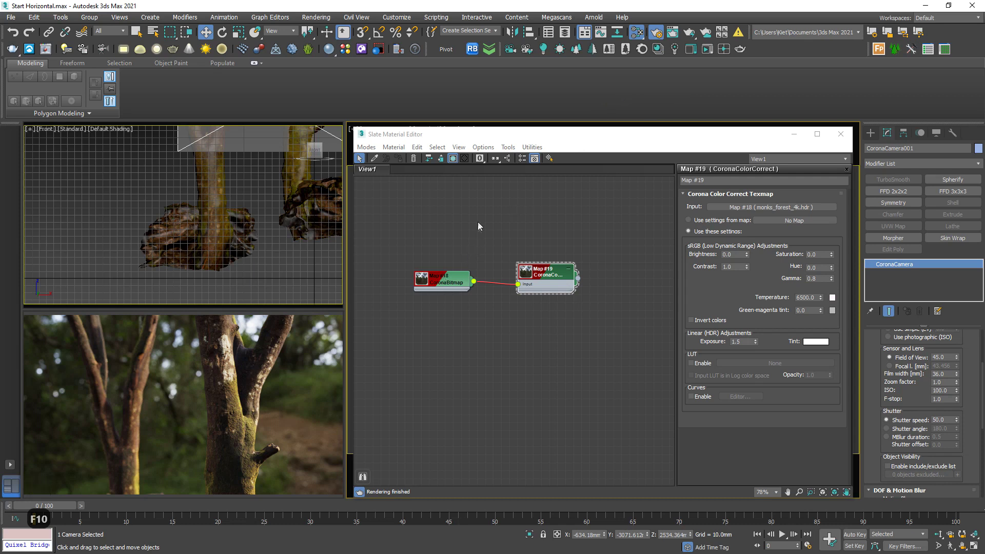
Step: Enable LUT colour grading and choose the built-in Adanmq_Polaroid_600 LUT
drag(116, 169, 496, 175)
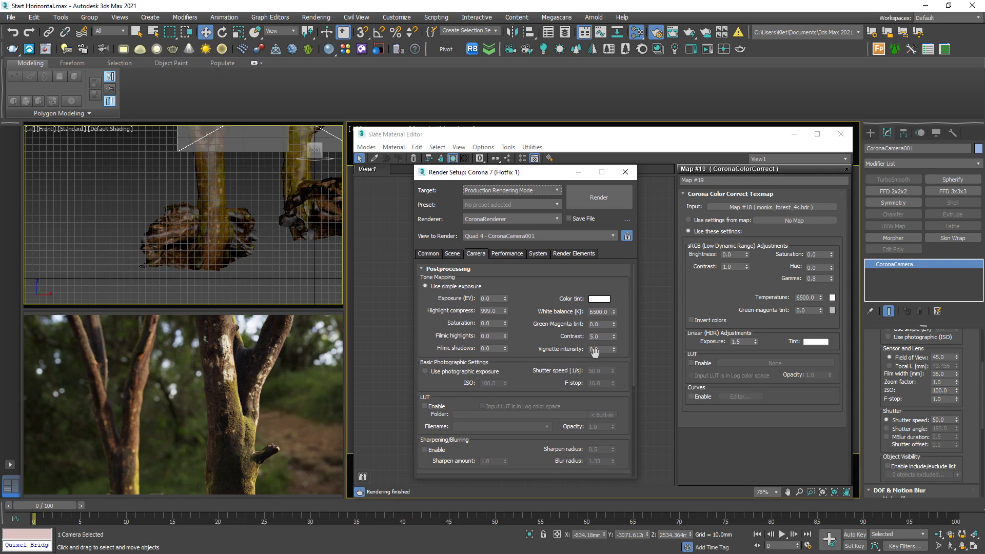
scroll(618, 354, down, 3)
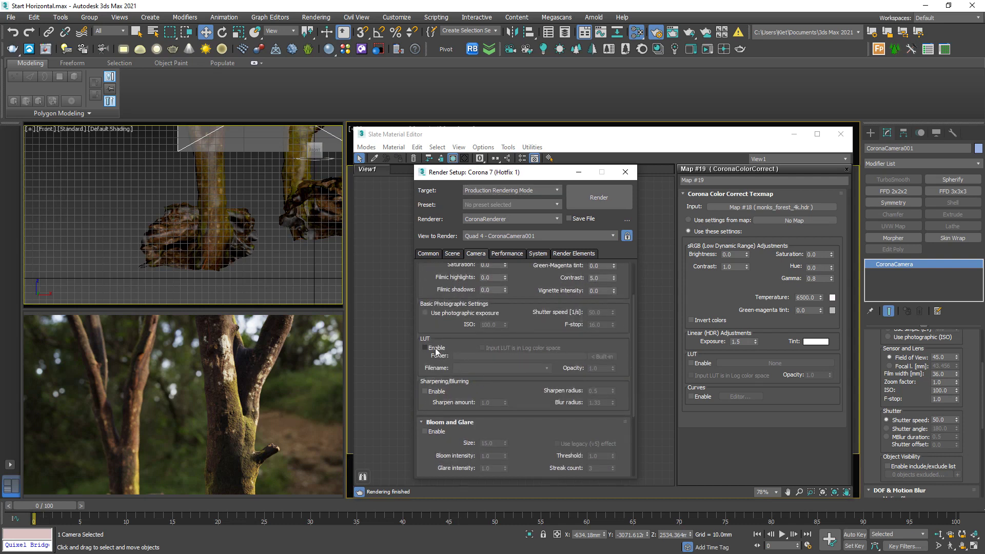
click(425, 347)
click(604, 357)
click(547, 368)
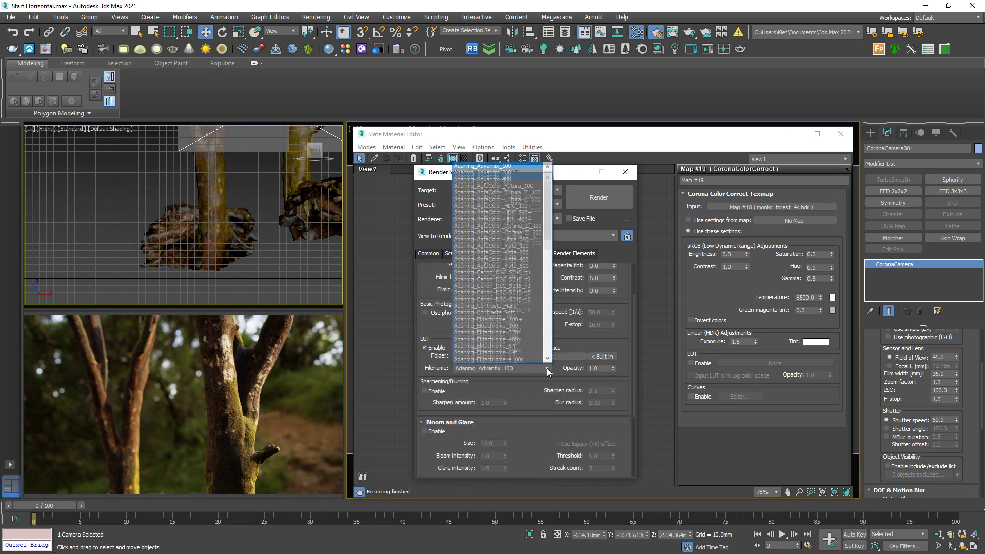
scroll(547, 318, down, 15)
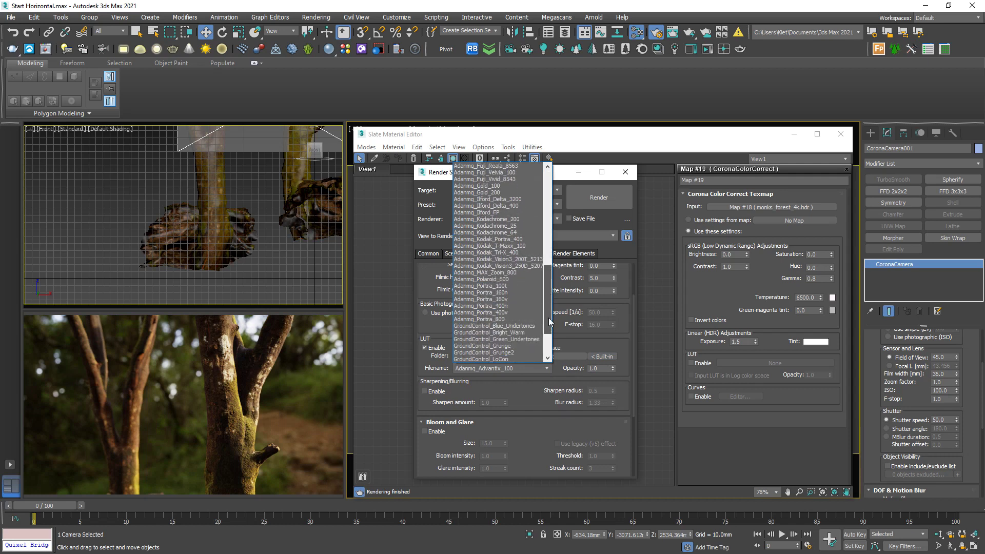
scroll(548, 322, down, 3)
click(517, 233)
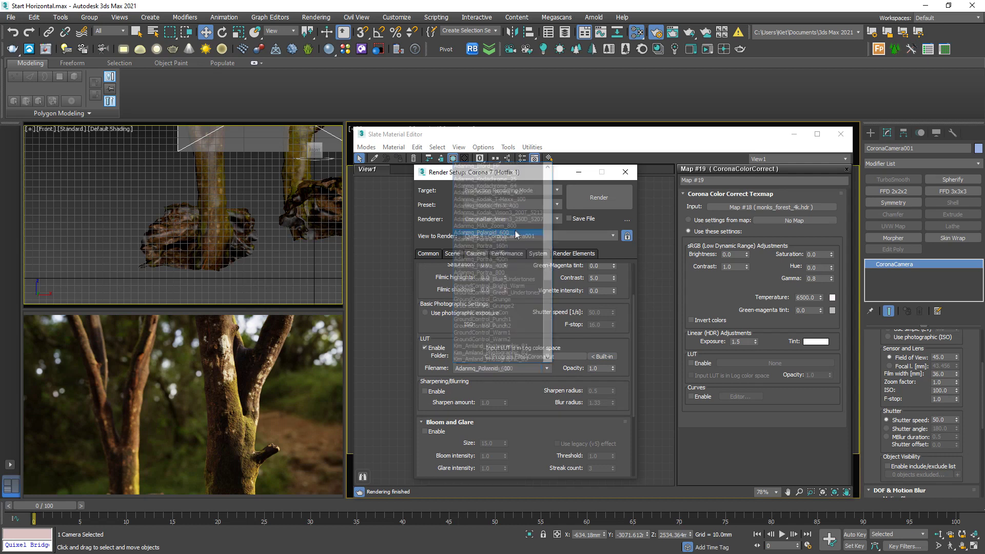
Step: Set the render contrast to 8.0 and close the render settings
drag(624, 293, 623, 333)
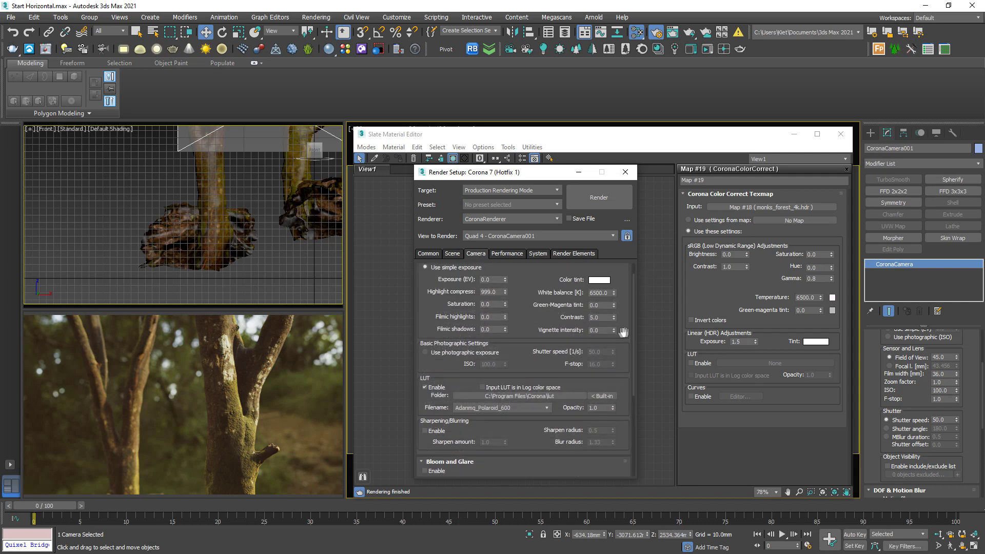
double_click(600, 318)
text(10)
key(Return)
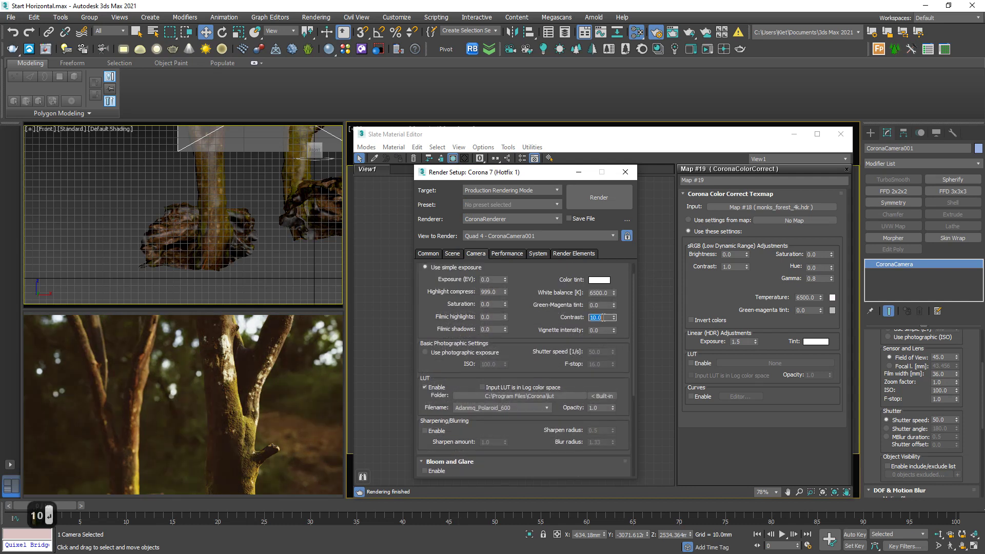
text(8)
key(Return)
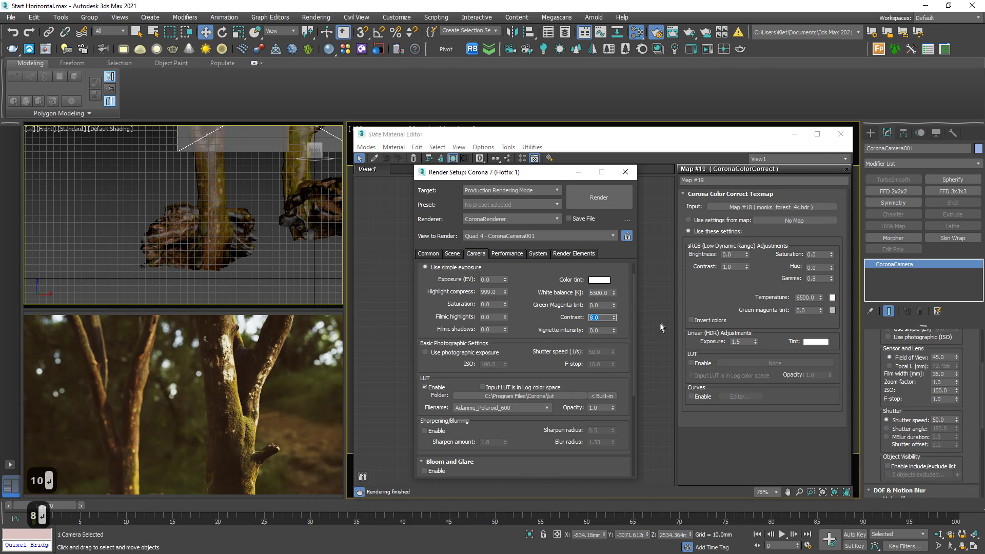
click(639, 330)
Step: Set the CoronaColorCorrect map's exposure to 2.0, then bring Render Setup back up
click(547, 277)
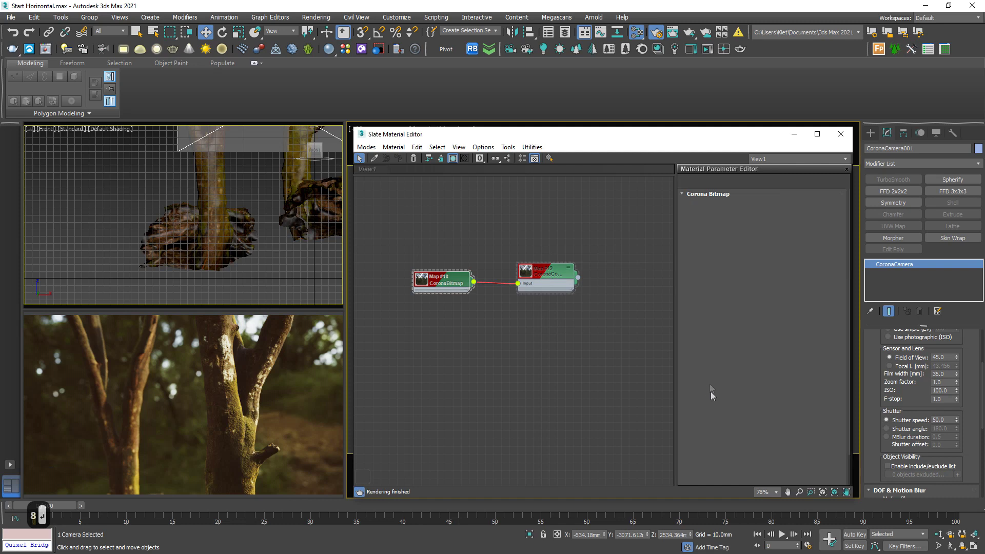
double_click(741, 342)
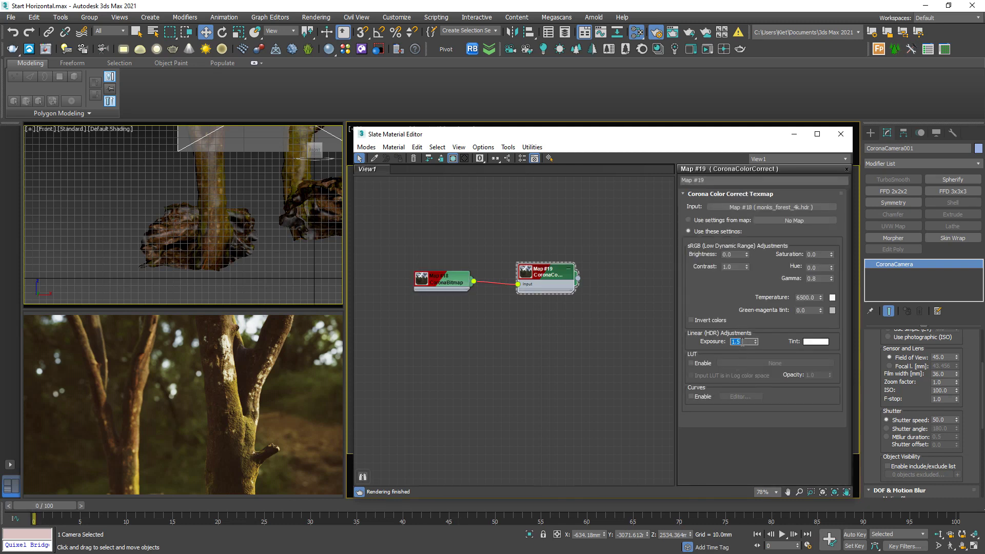
text(2)
key(Return)
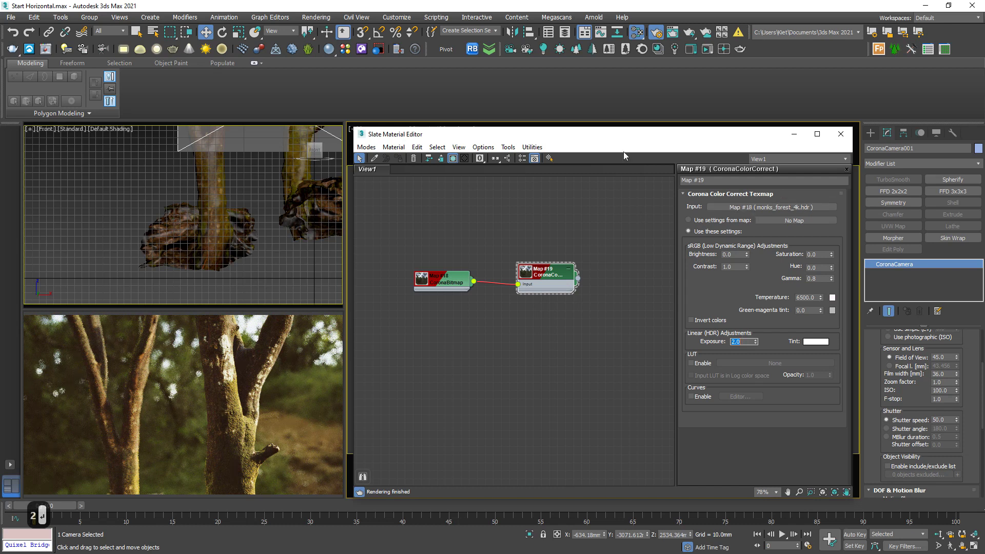
click(657, 34)
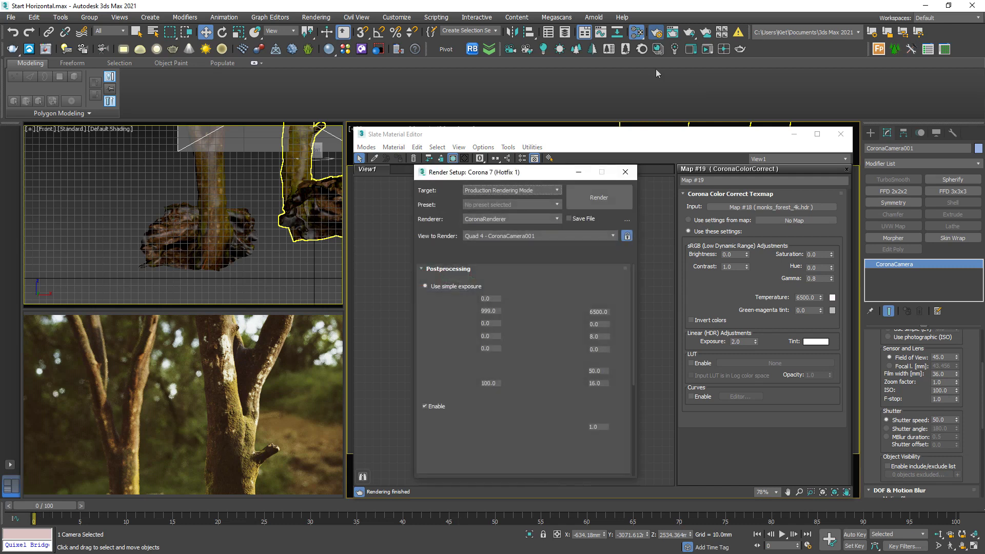
Step: Set the vignette intensity to 1.0
double_click(604, 348)
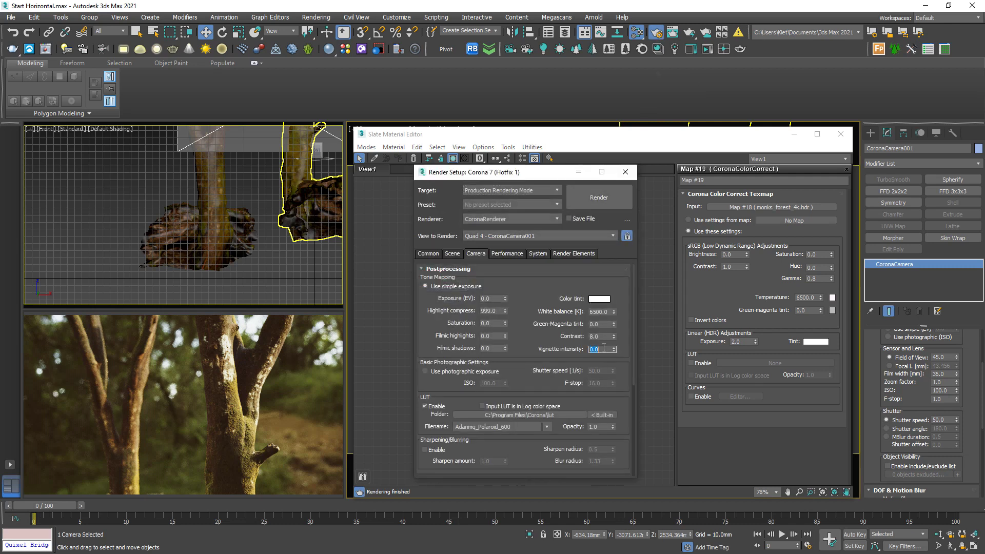
text(1)
key(Return)
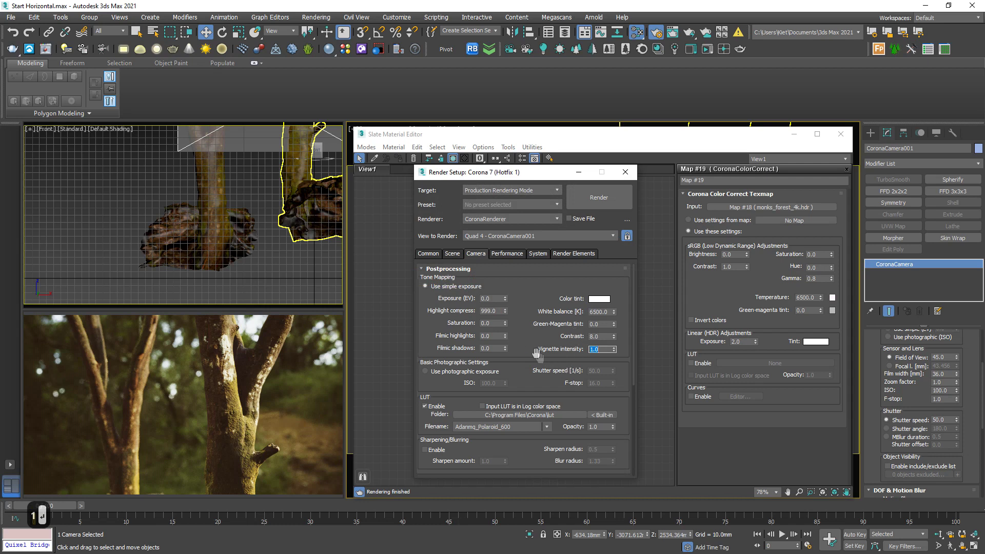
Step: Enable sharpening with a sharpen amount of 3.0
scroll(525, 343, down, 5)
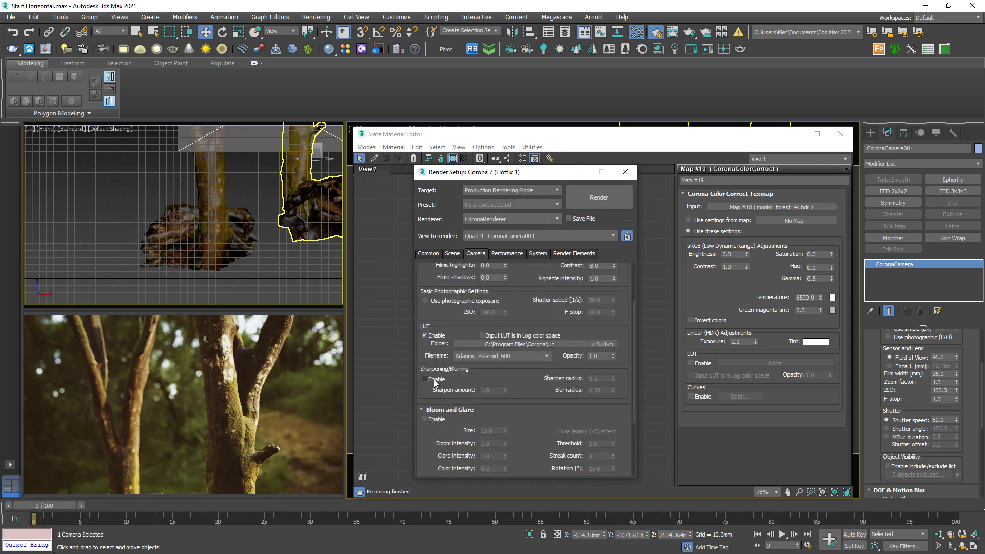
click(434, 379)
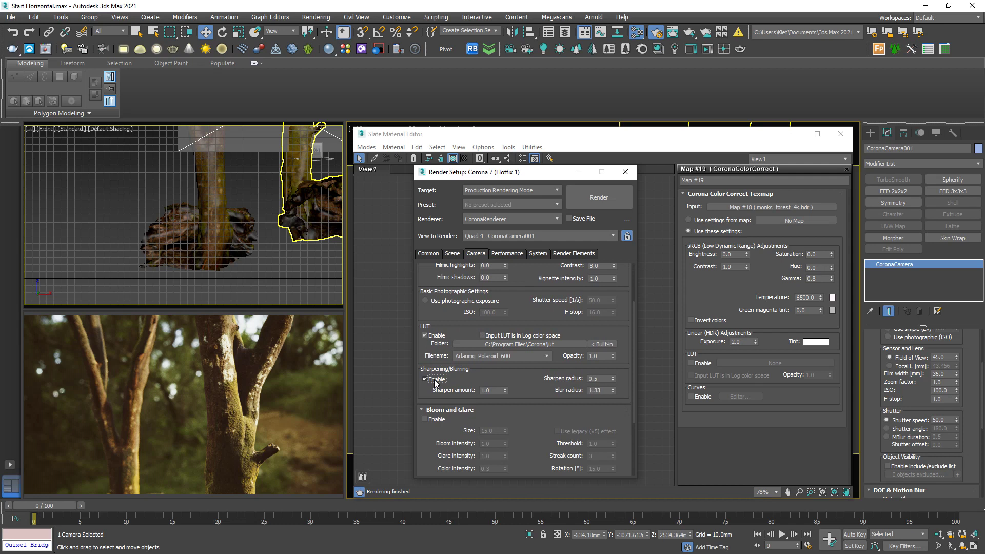
double_click(491, 390)
text(5)
key(Return)
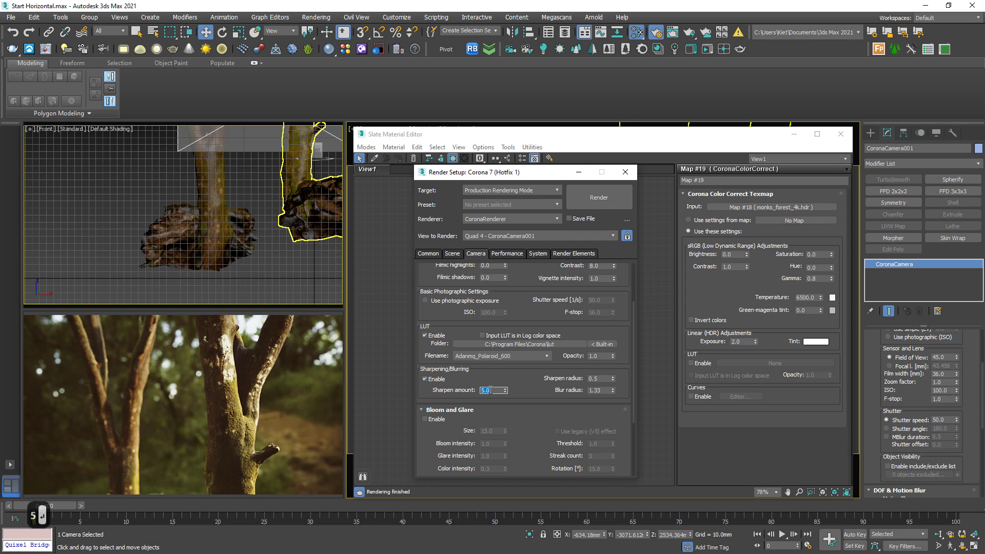
text(3)
key(Return)
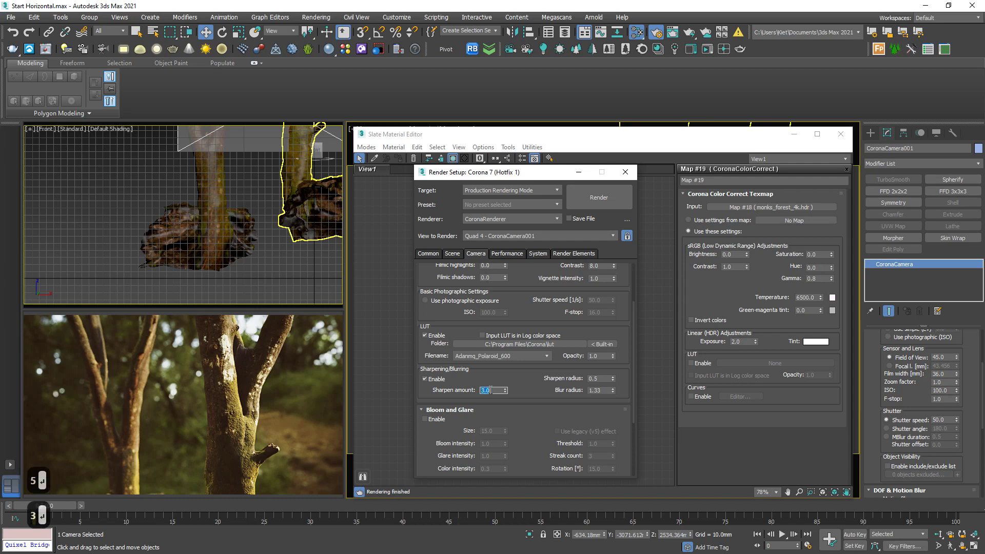